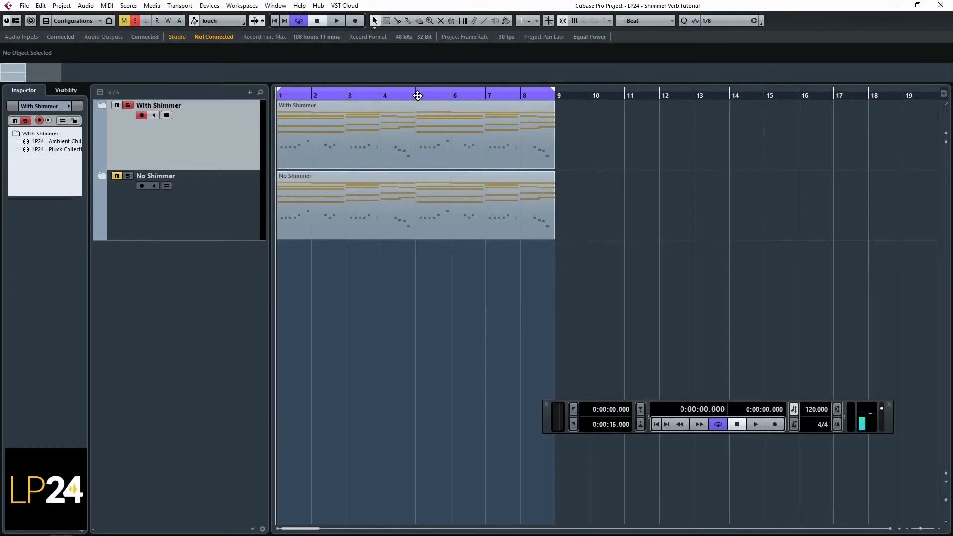
Step: Play back the With Shimmer folder, showing its tracks during playback, and turn off cycle mode
{"action": "key", "text": "space"}
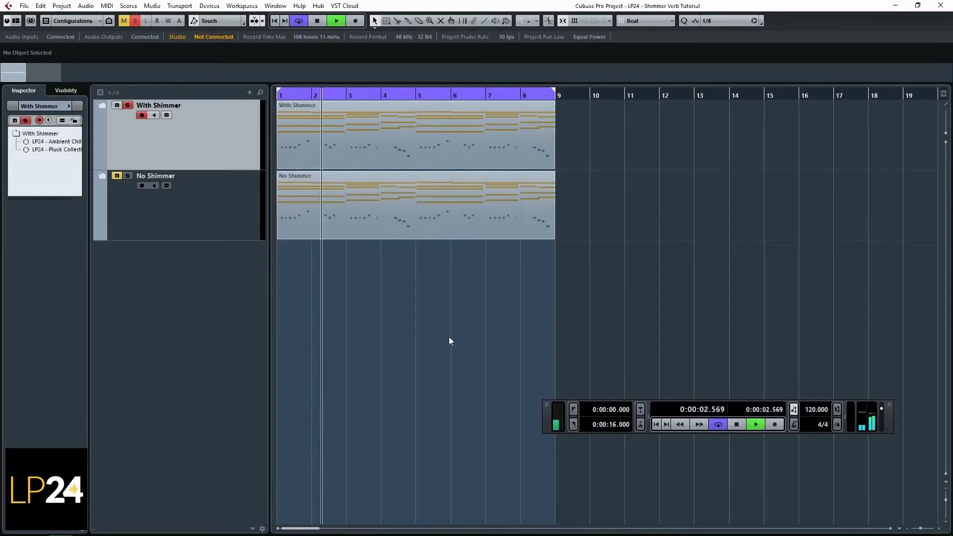
{"action": "left_click", "coordinate": [101, 105]}
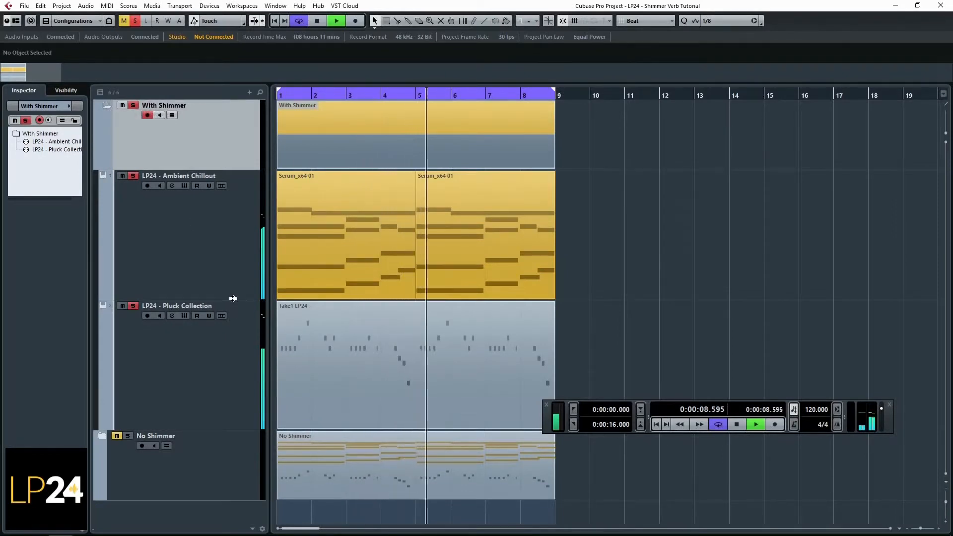
{"action": "left_click", "coordinate": [319, 287]}
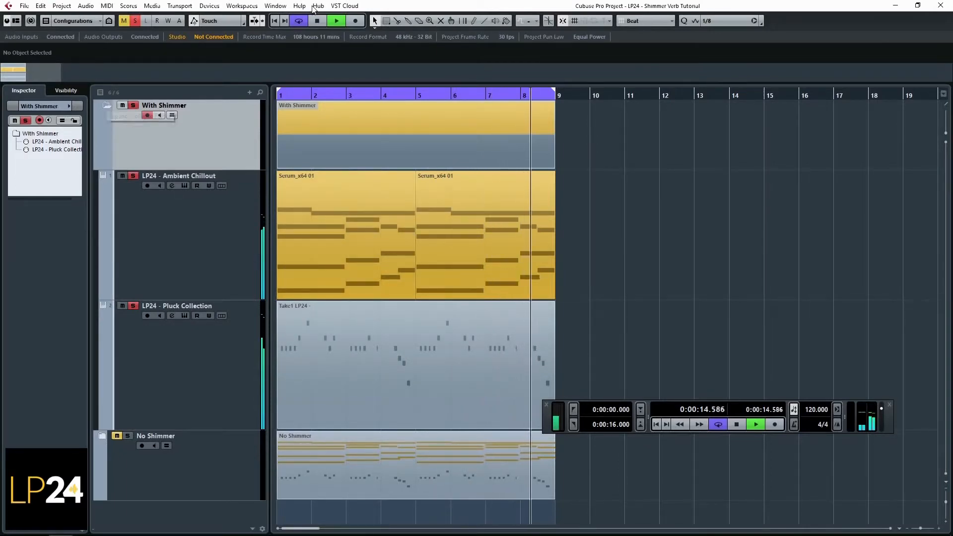
{"action": "left_click", "coordinate": [299, 21]}
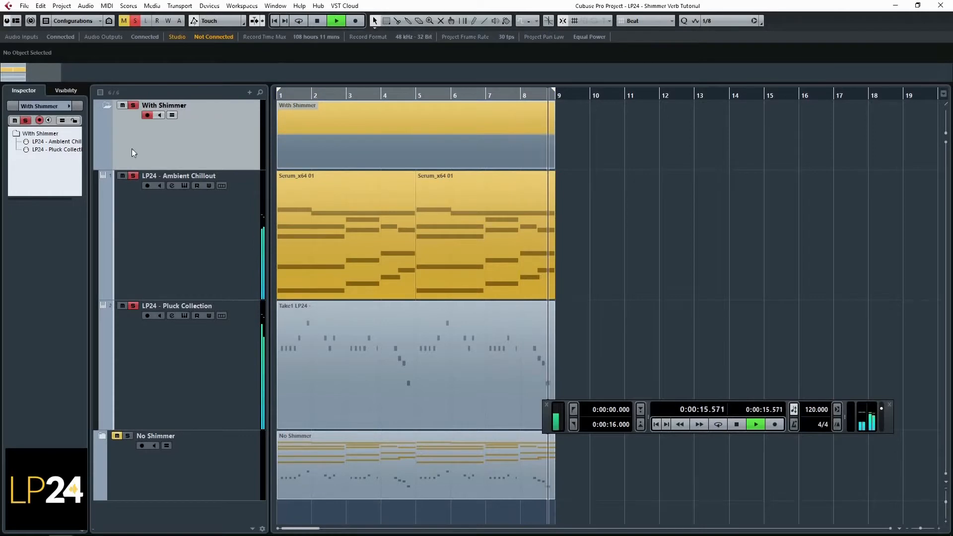
{"action": "left_click", "coordinate": [106, 105]}
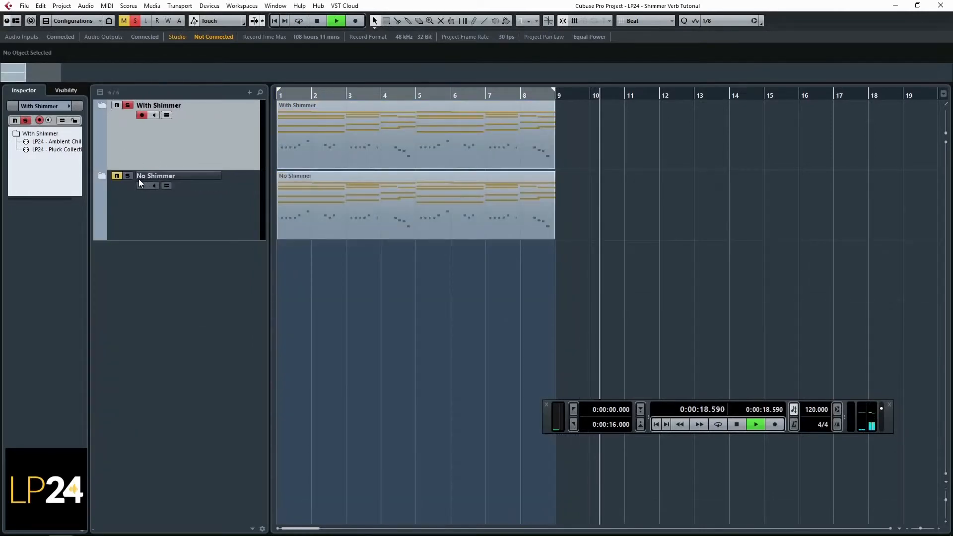
{"action": "key", "text": "space"}
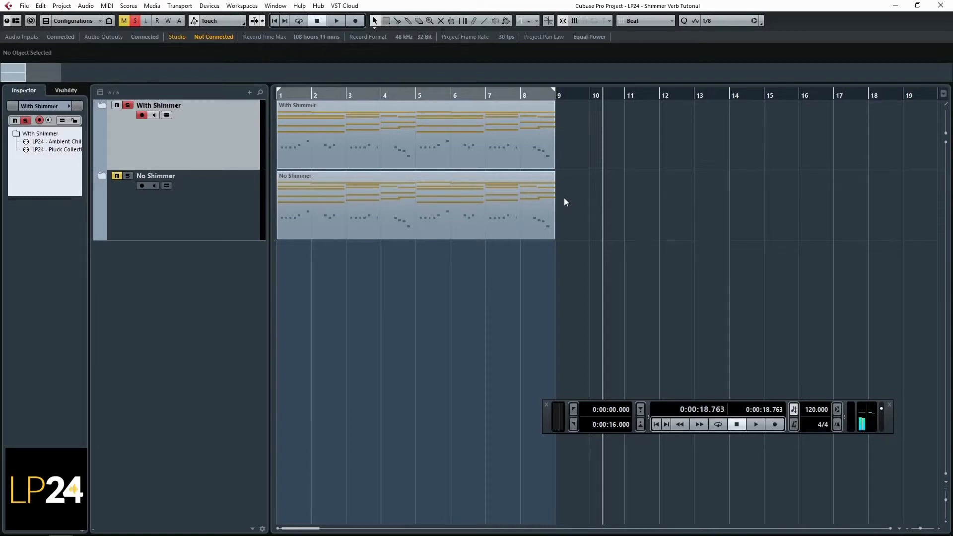
Step: Solo the No Shimmer folder instead of With Shimmer and return the cursor to the project start
{"action": "left_click", "coordinate": [127, 176]}
{"action": "left_click", "coordinate": [128, 106]}
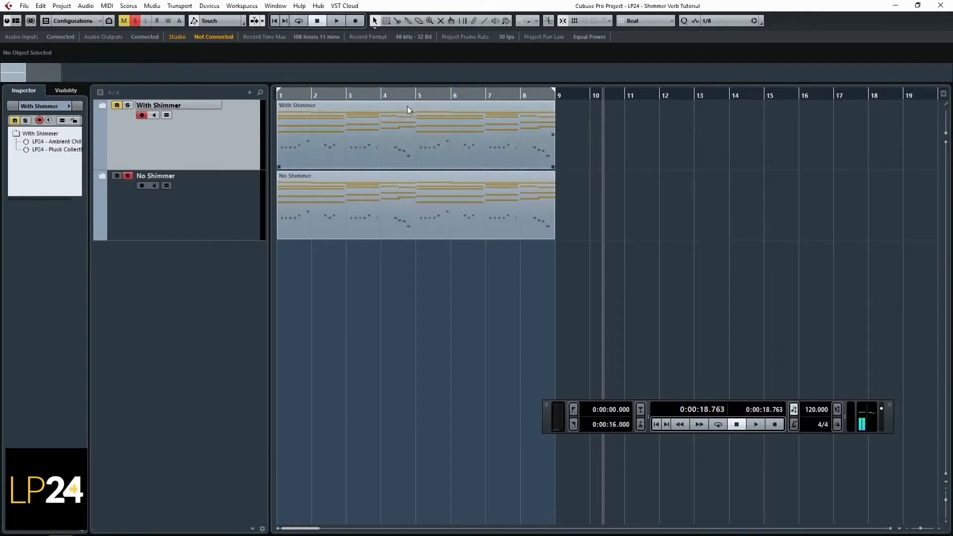
{"action": "key", "text": "Home"}
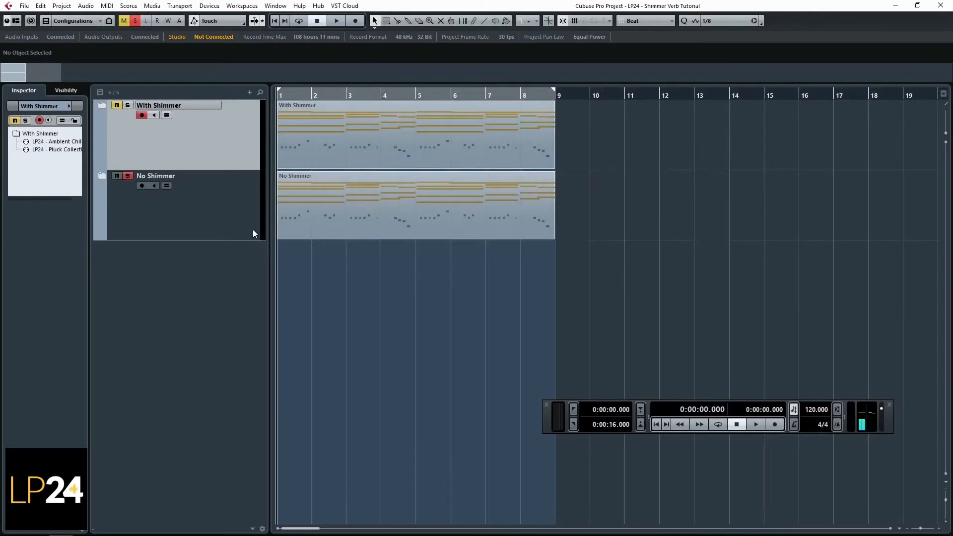
Step: Expand the No Shimmer folder with a taller Ambient Chillout track and listen to its first bars
{"action": "left_click", "coordinate": [101, 176]}
{"action": "left_click", "coordinate": [186, 248]}
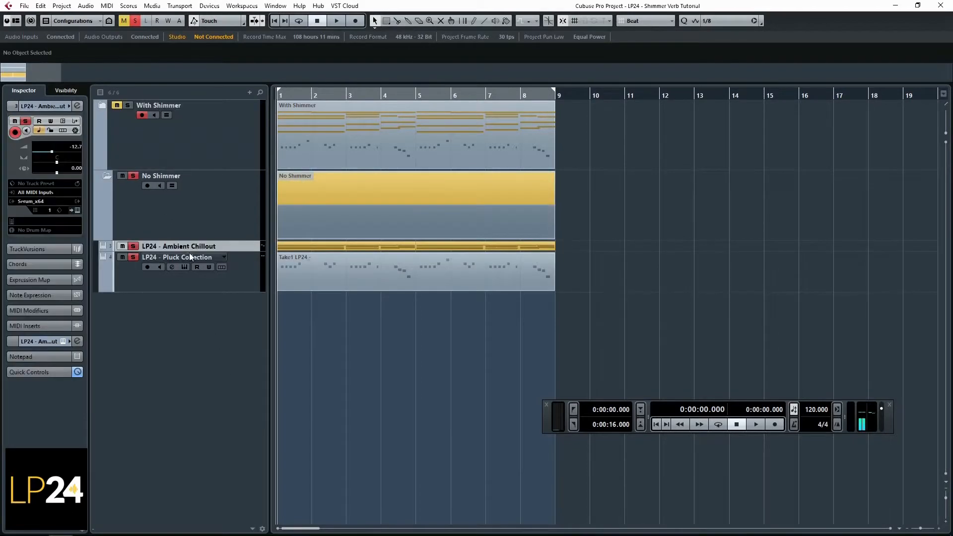
{"action": "left_click_drag", "start_coordinate": [189, 252], "coordinate": [190, 282]}
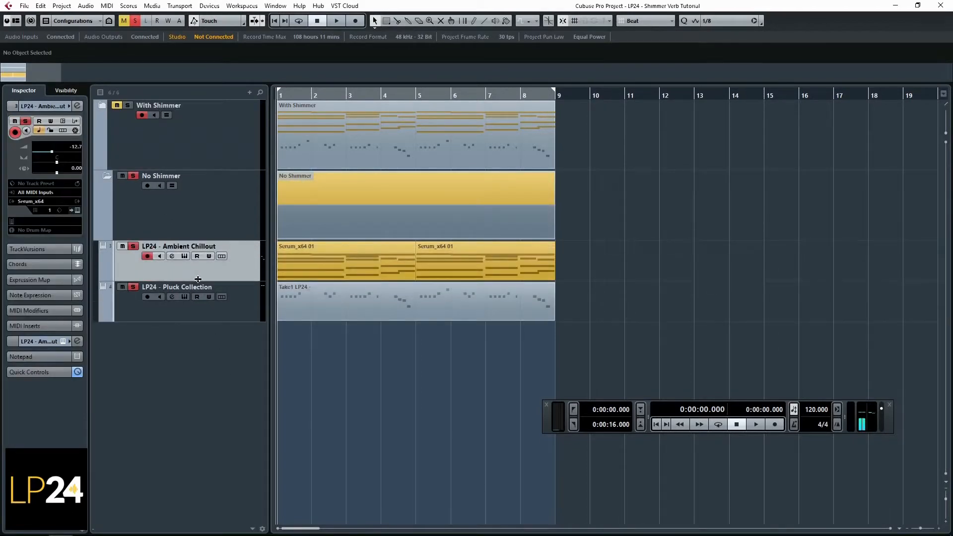
{"action": "left_click", "coordinate": [247, 312]}
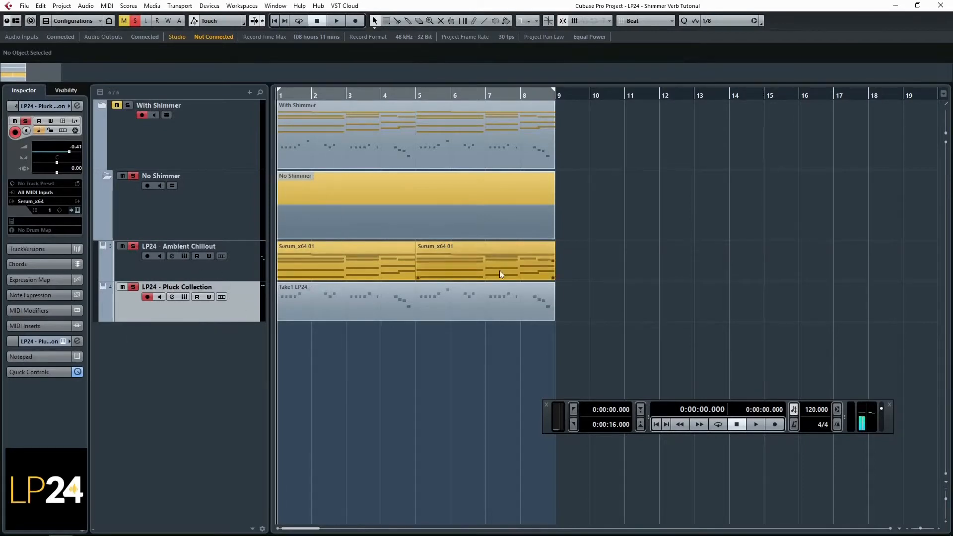
{"action": "key", "text": "space"}
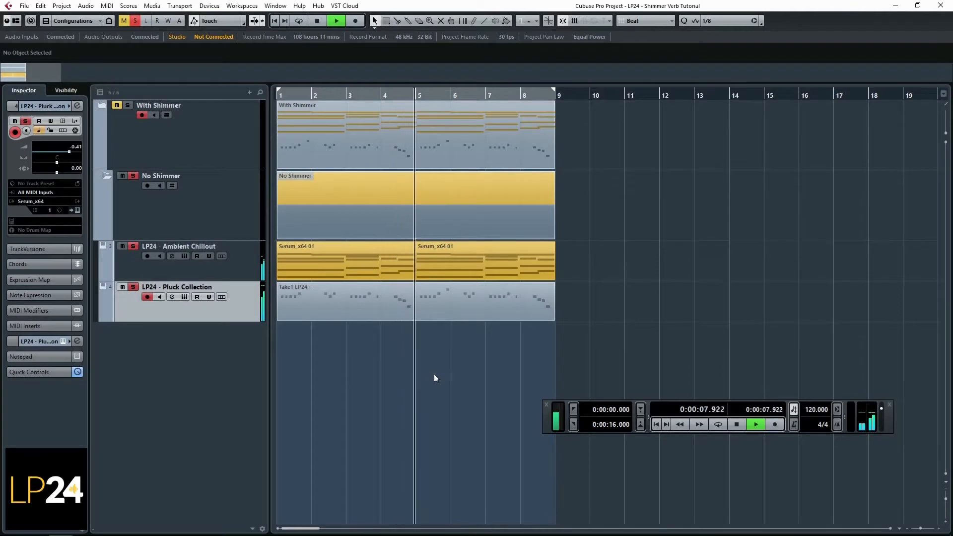
{"action": "key", "text": "space"}
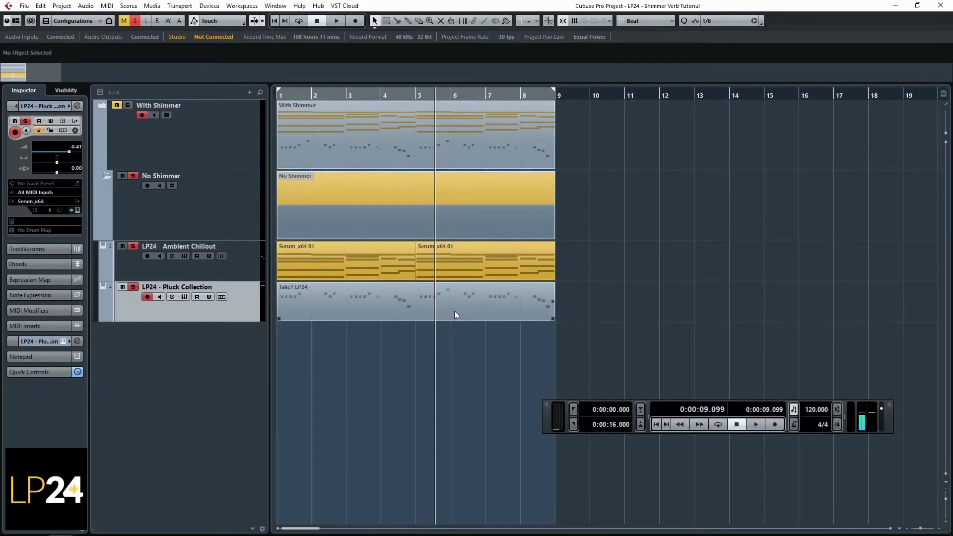
Step: Inspect the ValhallaShimmer insert on the Ambient Chillout track inside the With Shimmer folder, with the plugin window moved aside
{"action": "left_click", "coordinate": [105, 172]}
{"action": "left_click", "coordinate": [103, 107]}
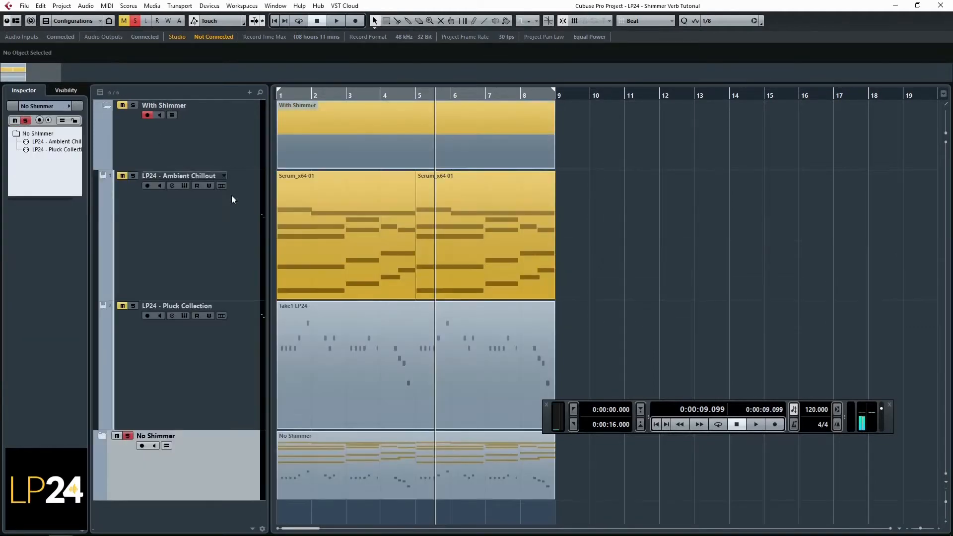
{"action": "left_click", "coordinate": [213, 220]}
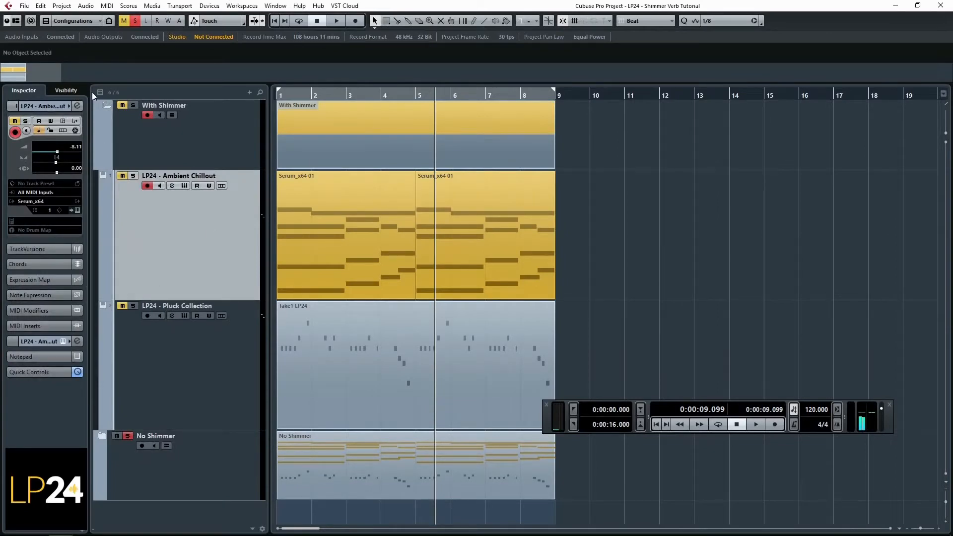
{"action": "left_click", "coordinate": [77, 105]}
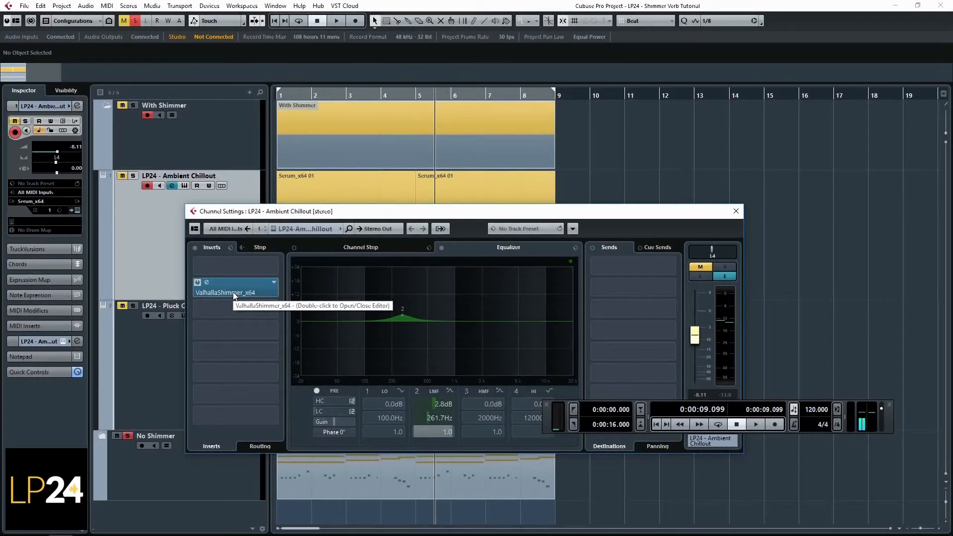
{"action": "double_click", "coordinate": [233, 292]}
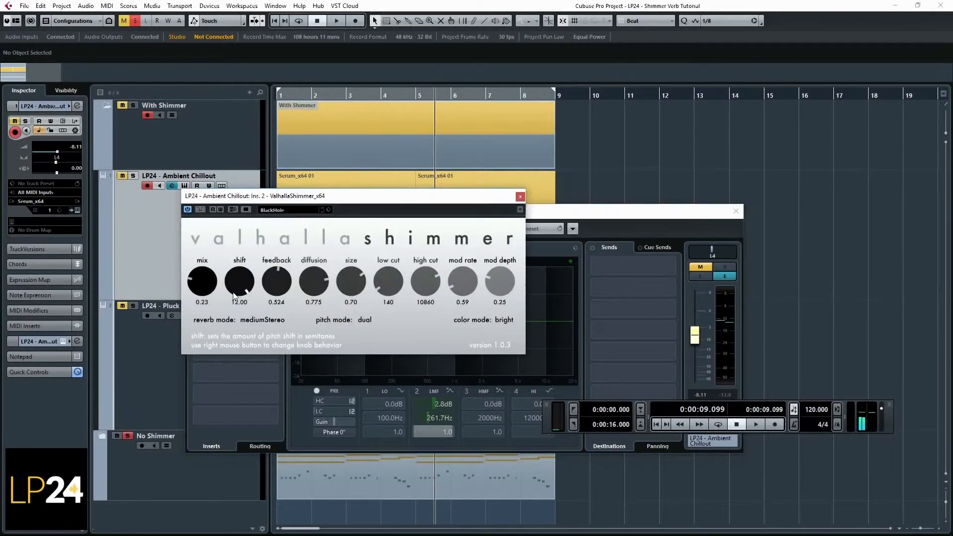
{"action": "left_click_drag", "start_coordinate": [281, 200], "coordinate": [472, 292]}
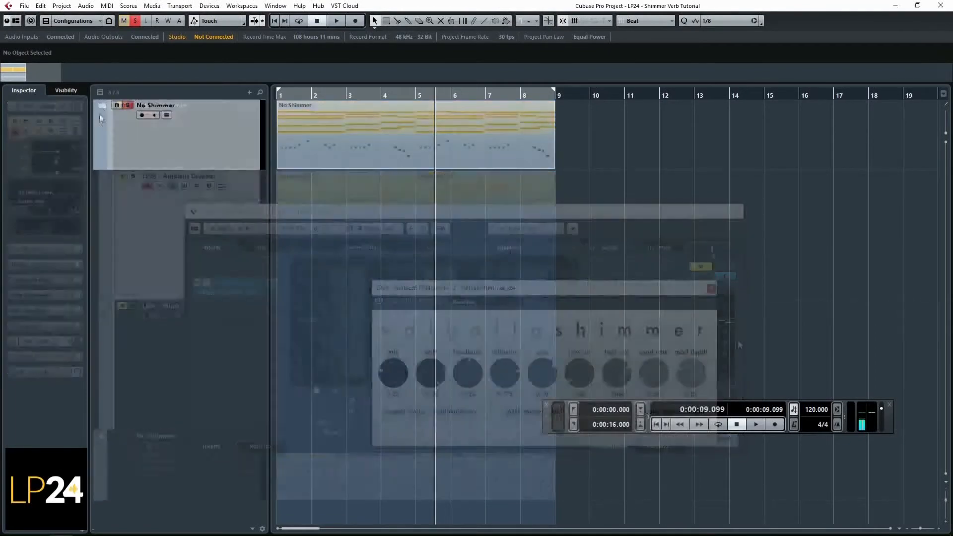
Step: Check the available send destinations in the channel settings of the No Shimmer folder's Ambient Chillout track
{"action": "left_click", "coordinate": [139, 196]}
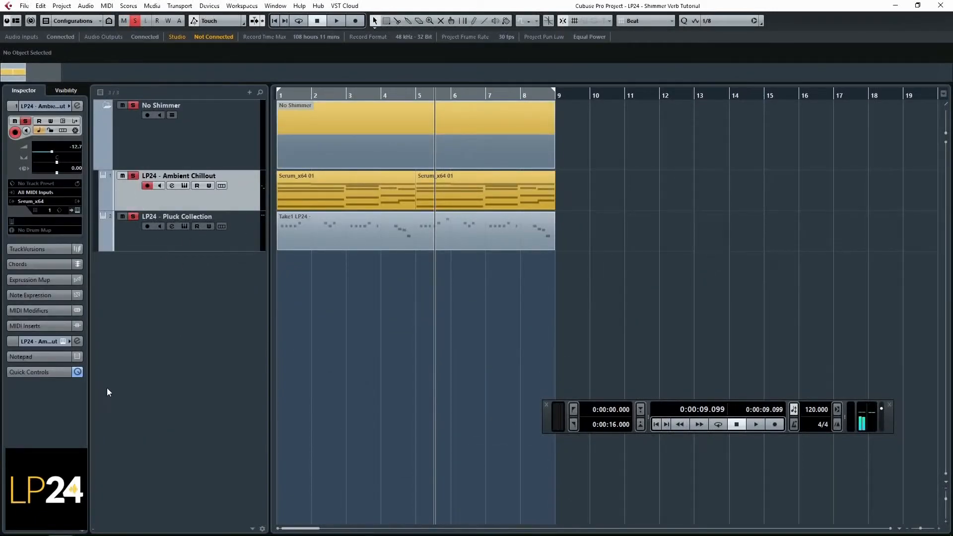
{"action": "left_click", "coordinate": [77, 105]}
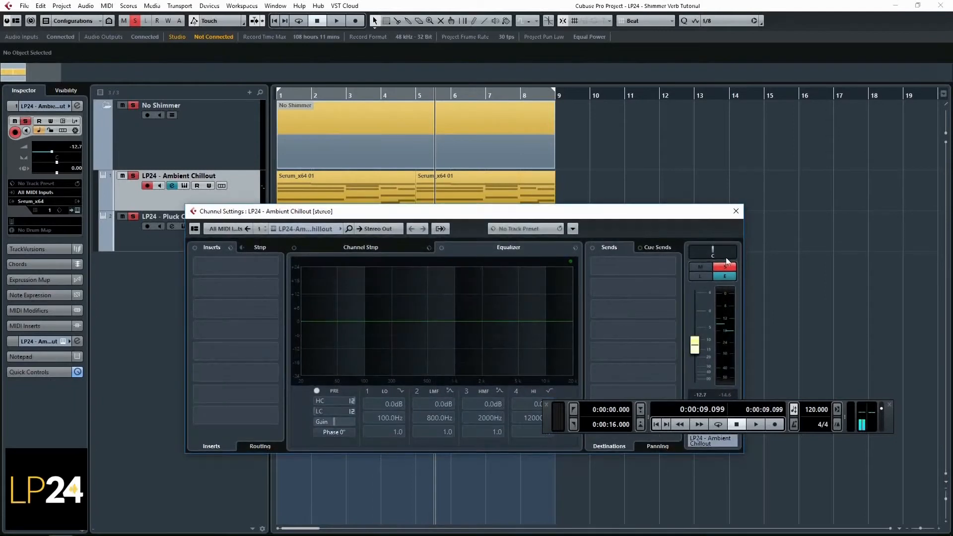
{"action": "left_click", "coordinate": [669, 268]}
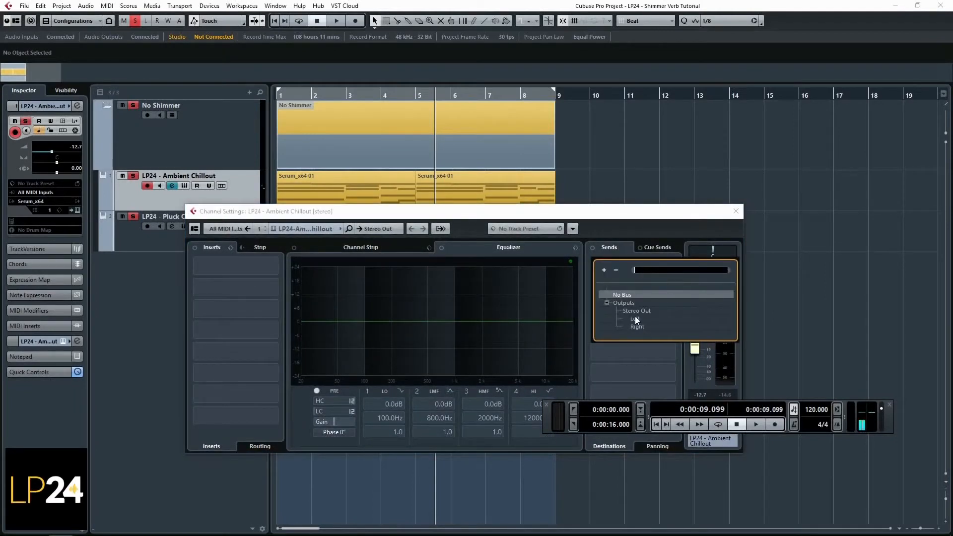
Step: Add four stereo FX channel tracks without an effect, routed to Stereo Out and created inside a folder
{"action": "right_click", "coordinate": [135, 276]}
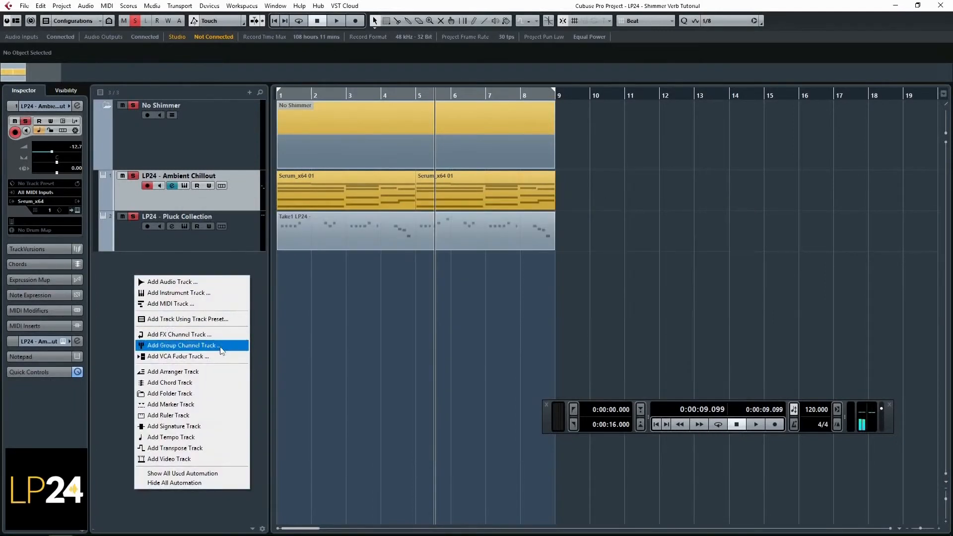
{"action": "left_click", "coordinate": [179, 334]}
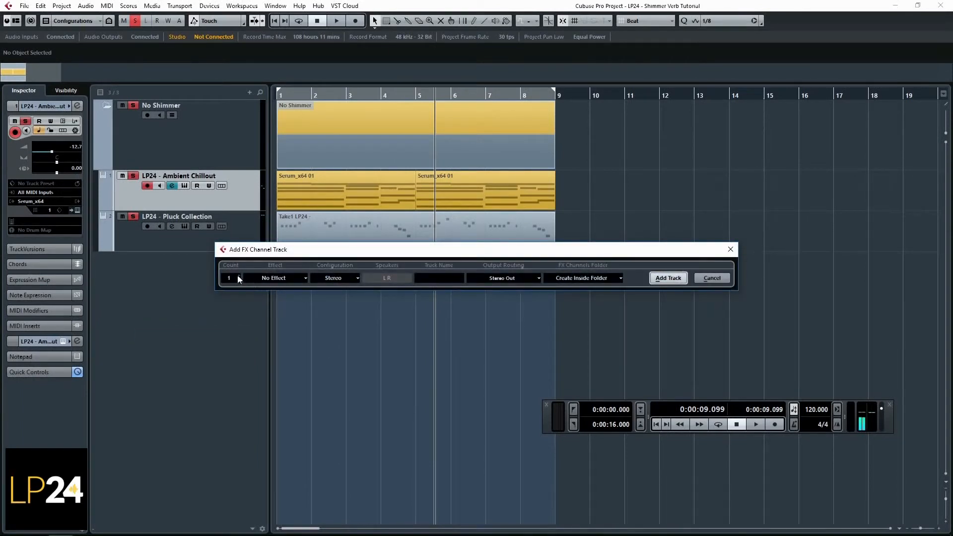
{"action": "left_click", "coordinate": [670, 279]}
{"action": "left_click", "coordinate": [117, 232]}
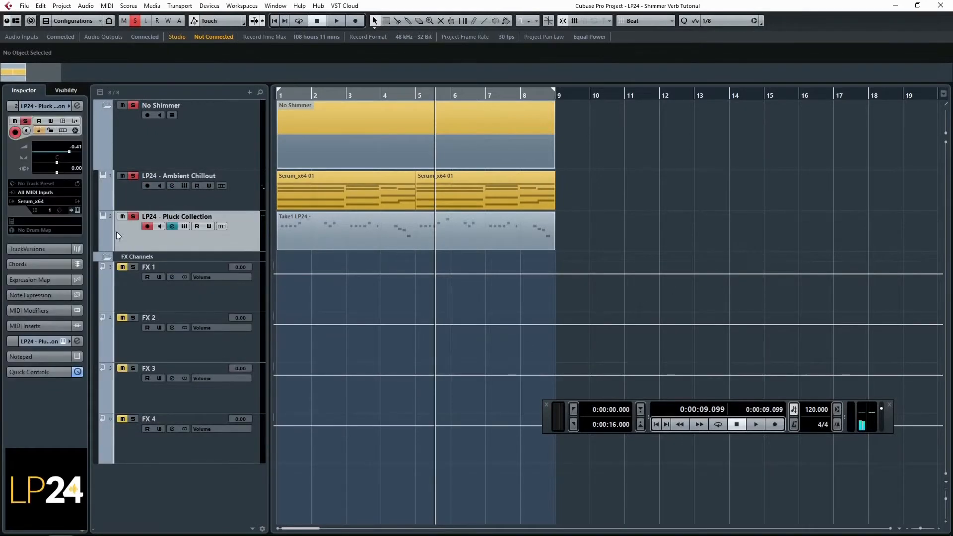
{"action": "left_click", "coordinate": [133, 204]}
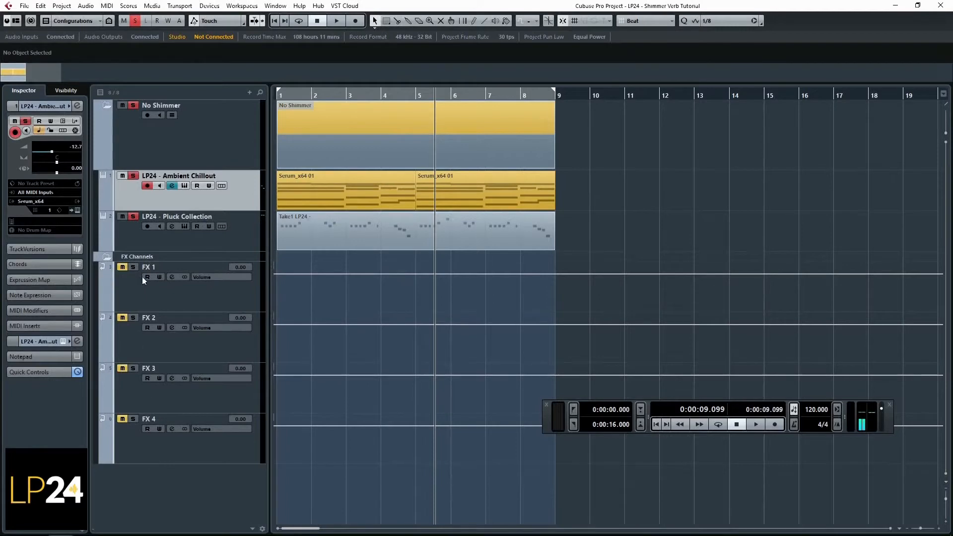
{"action": "left_click", "coordinate": [126, 292]}
{"action": "left_click", "coordinate": [134, 347]}
{"action": "left_click", "coordinate": [134, 399]}
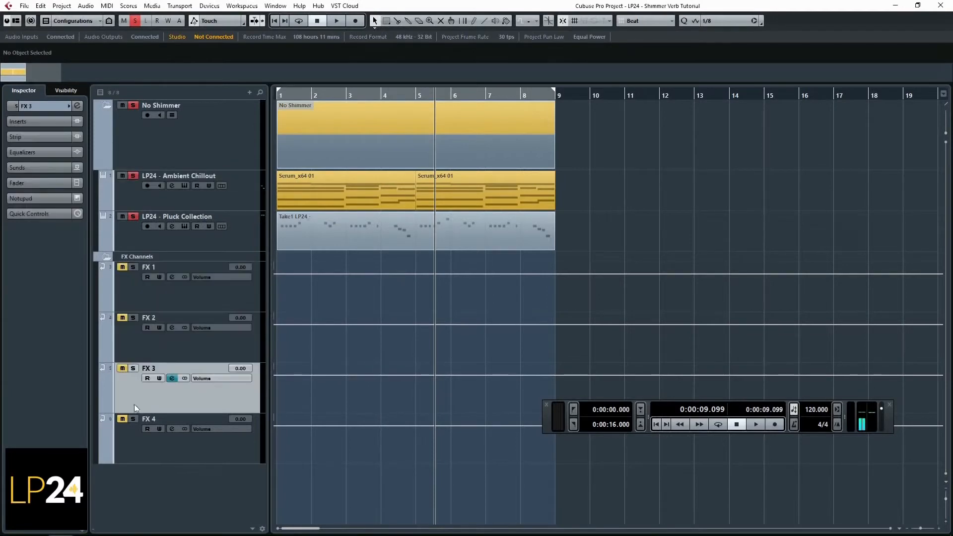
{"action": "left_click", "coordinate": [136, 453]}
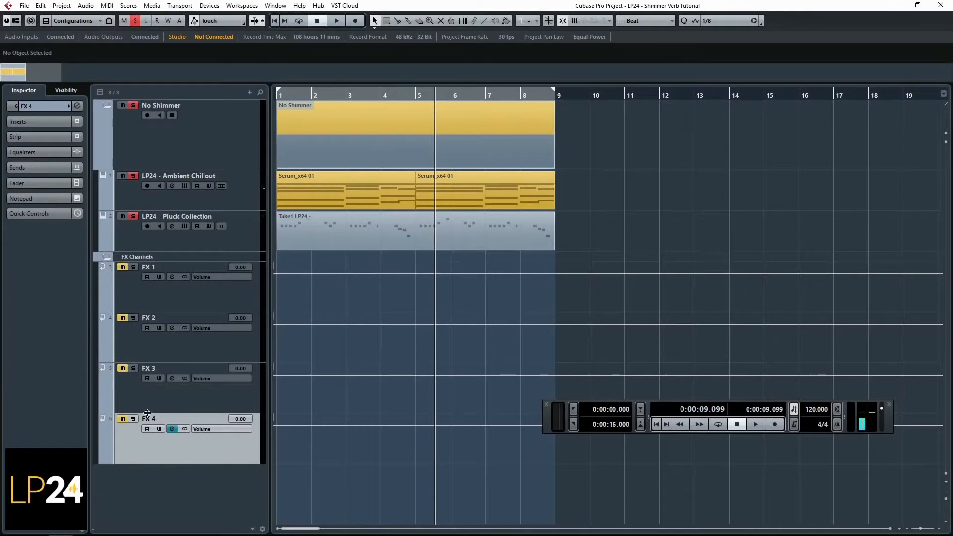
{"action": "left_click", "coordinate": [130, 299]}
{"action": "left_click", "coordinate": [142, 353]}
{"action": "left_click", "coordinate": [133, 405]}
{"action": "left_click", "coordinate": [138, 454]}
Step: Take the Ambient Chillout track out of solo and add a send to FX 1 on the Pluck Collection channel
{"action": "left_click", "coordinate": [133, 176]}
{"action": "left_click", "coordinate": [129, 232]}
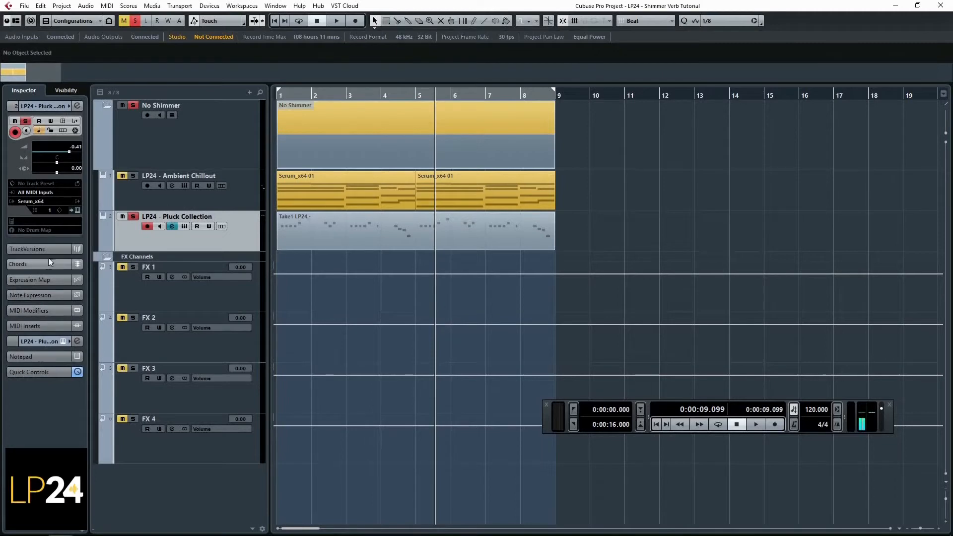
{"action": "left_click", "coordinate": [77, 106]}
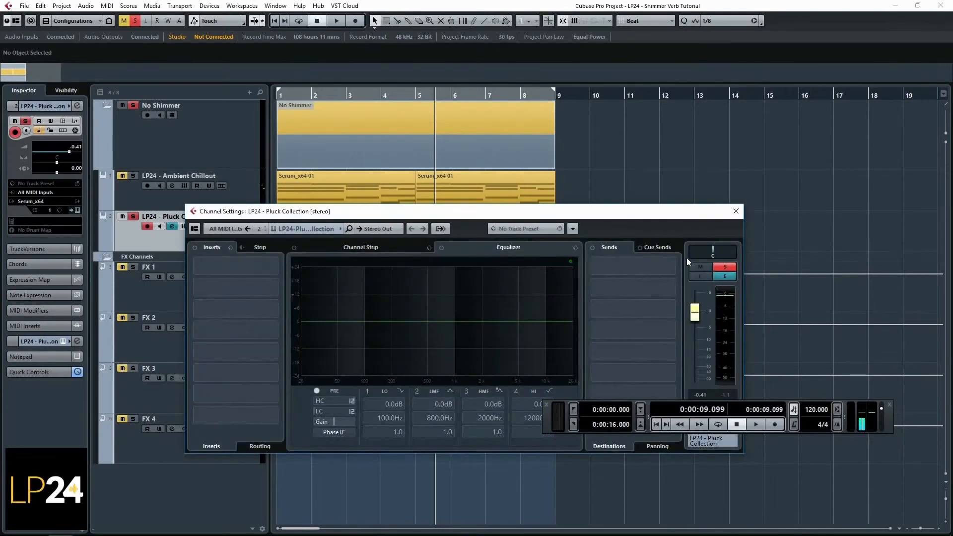
{"action": "left_click", "coordinate": [669, 264]}
{"action": "left_click", "coordinate": [618, 303]}
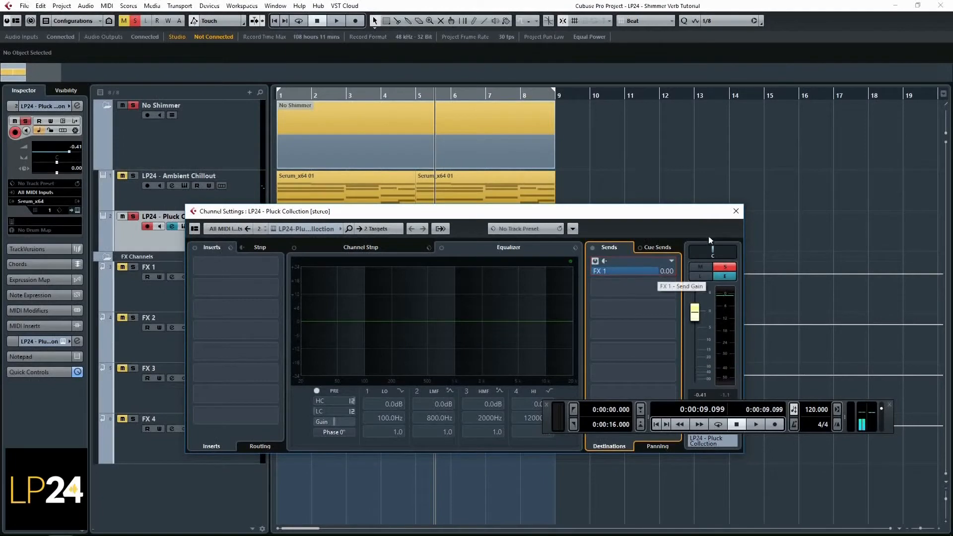
{"action": "left_click", "coordinate": [736, 211]}
Step: Search the effects for "delay", load H-Delay Stereo into the second insert slot of FX 1, and start playback
{"action": "left_click", "coordinate": [198, 298]}
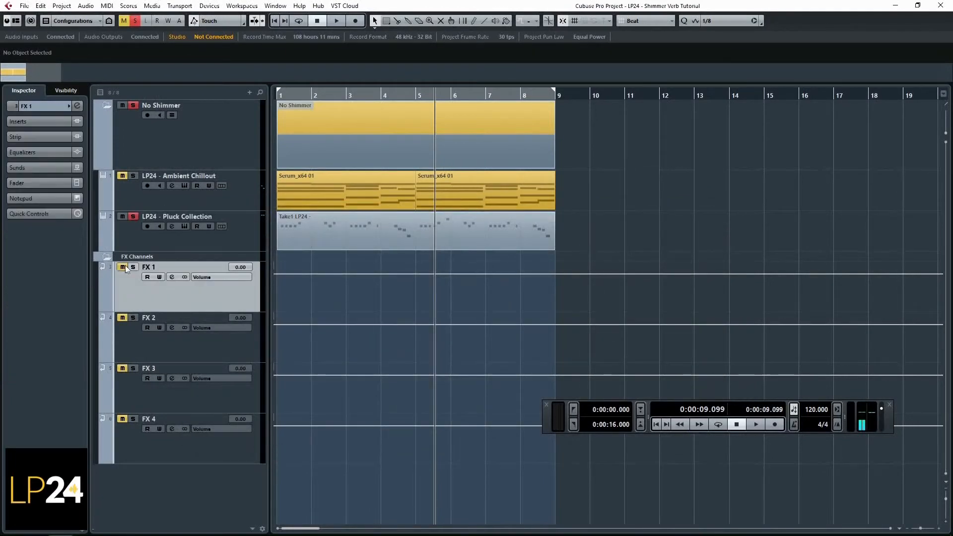
{"action": "left_click", "coordinate": [77, 106]}
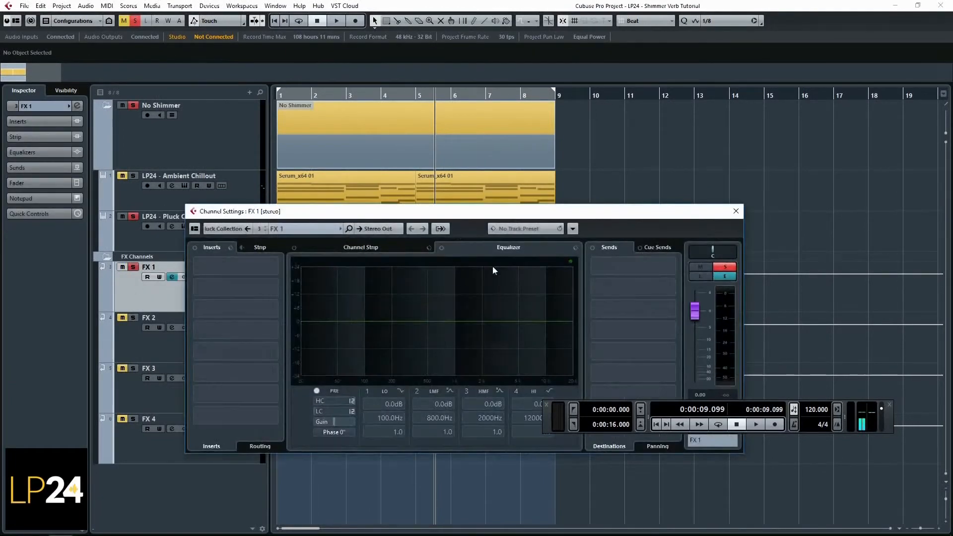
{"action": "left_click", "coordinate": [254, 287]}
{"action": "type", "text": "delay"}
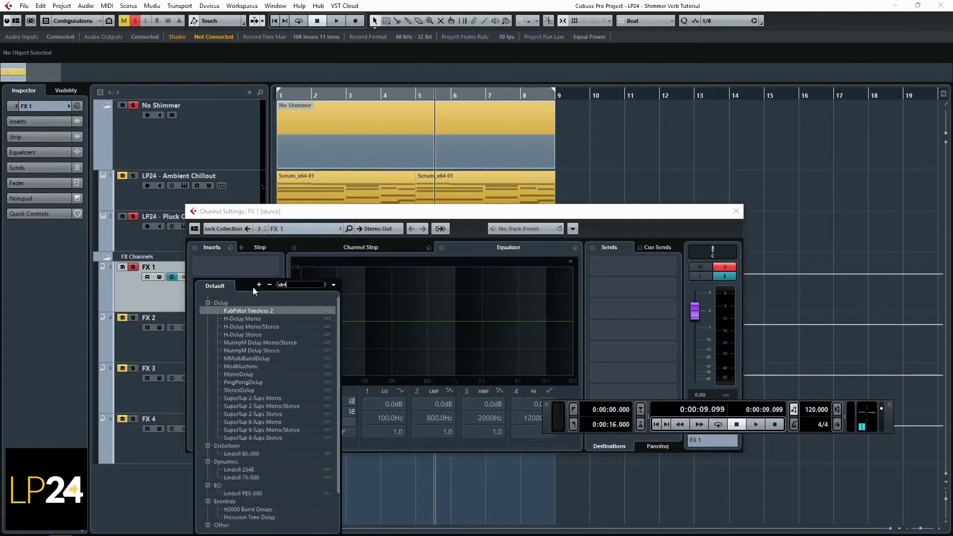
{"action": "left_click", "coordinate": [246, 335]}
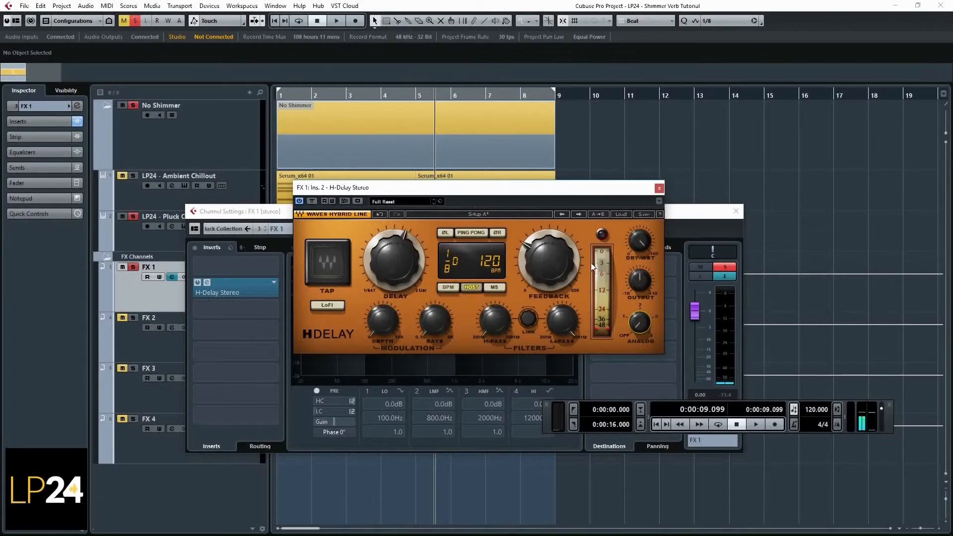
{"action": "key", "text": "space"}
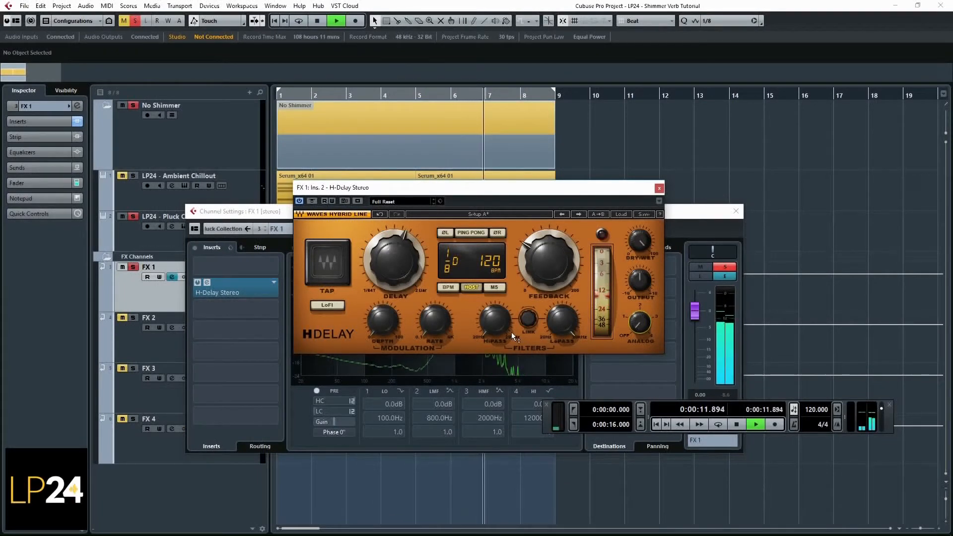
Step: Stop playback, search the effects for "pitch", and load SoundShifter Pitch Stereo into FX 1's third insert slot, transposed up 12 semitones
{"action": "key", "text": "space"}
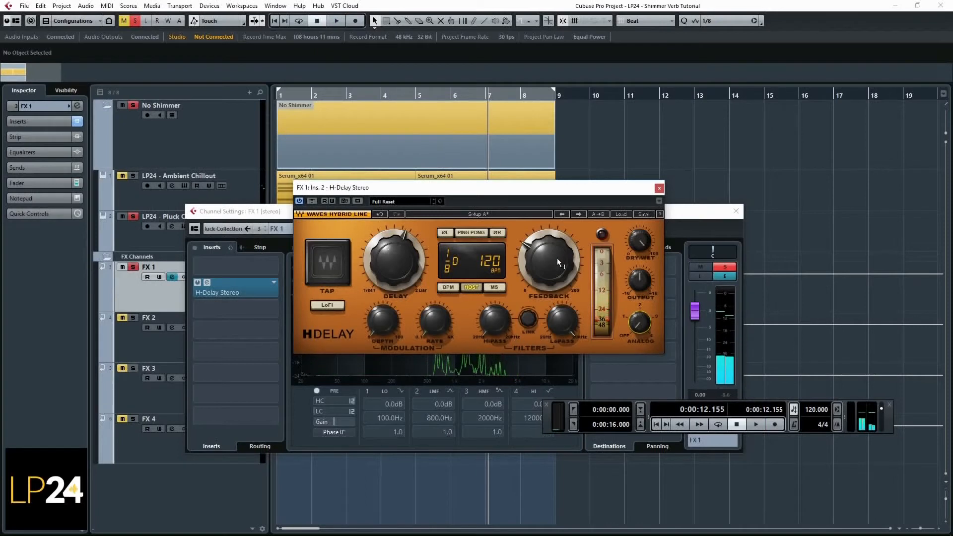
{"action": "left_click", "coordinate": [660, 188]}
{"action": "left_click", "coordinate": [226, 308]}
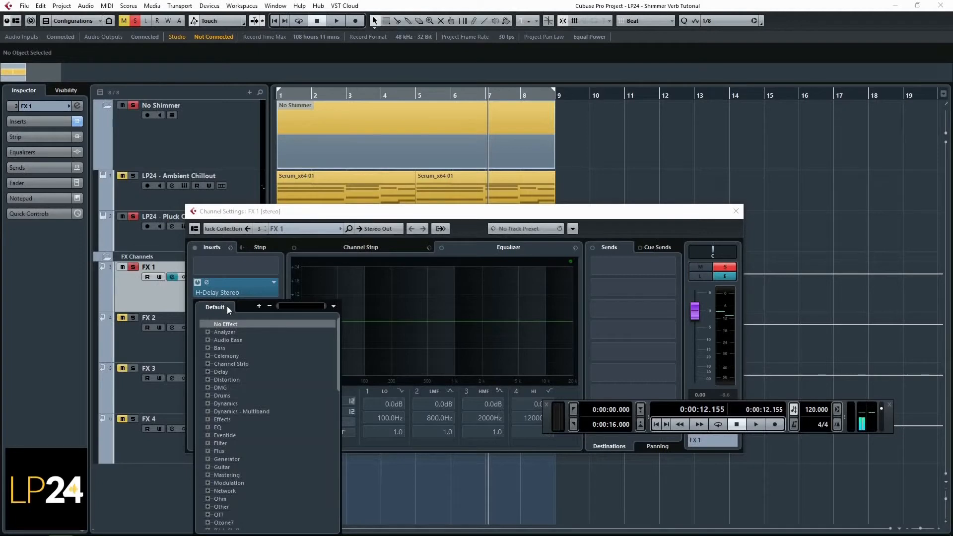
{"action": "type", "text": "pitch"}
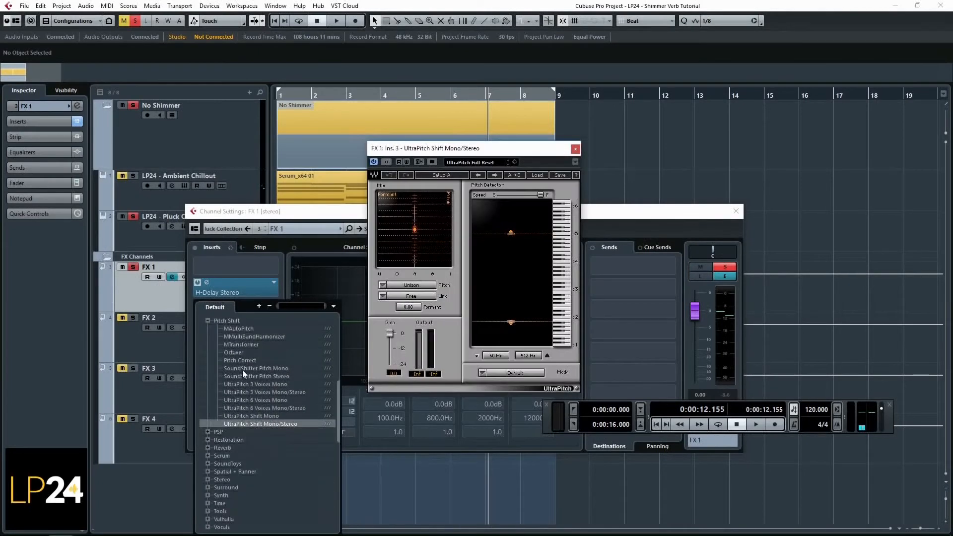
{"action": "left_click", "coordinate": [241, 376]}
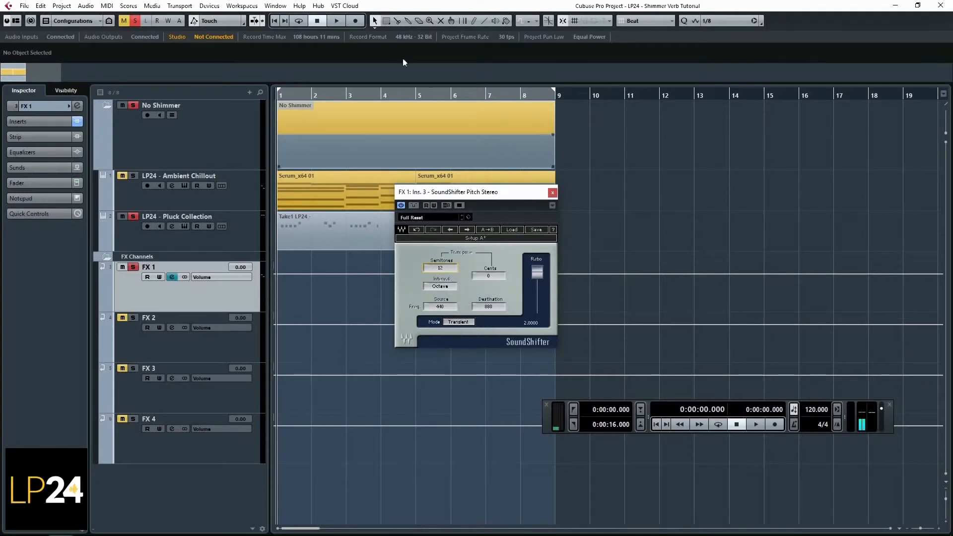
Step: Play the project and lower the FX 1 track volume to -5.68, then stop playback
{"action": "key", "text": "space"}
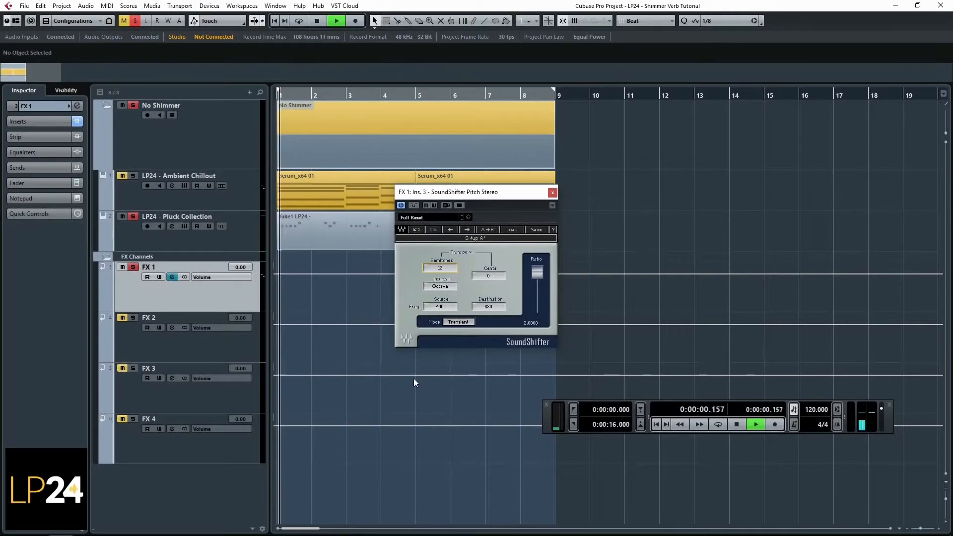
{"action": "left_click_drag", "start_coordinate": [251, 276], "coordinate": [252, 300]}
{"action": "key", "text": "space"}
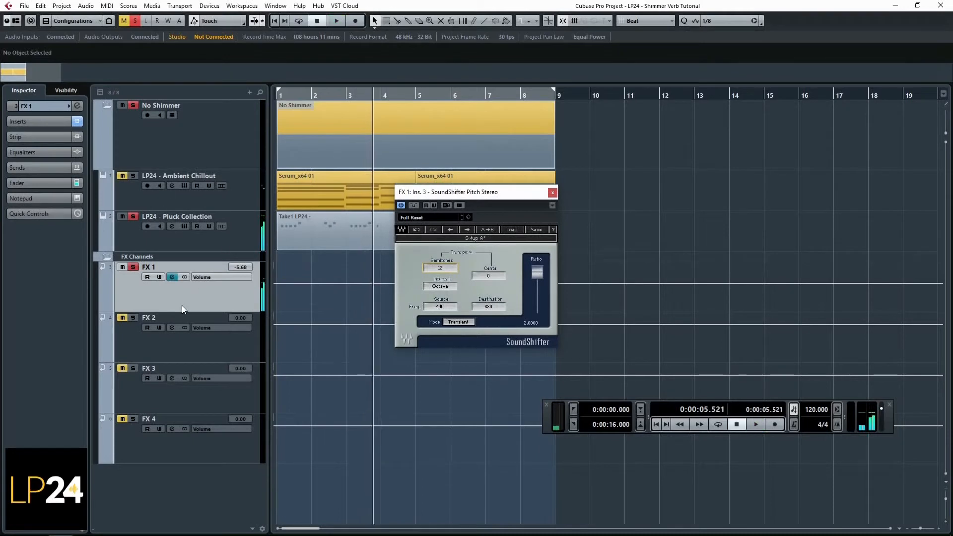
Step: Search the effects for "val" and load ValhallaVintageVerb_x64 into the fourth insert slot of FX 1
{"action": "left_click", "coordinate": [75, 96]}
{"action": "left_click", "coordinate": [18, 90]}
{"action": "left_click", "coordinate": [80, 106]}
{"action": "left_click", "coordinate": [541, 180]}
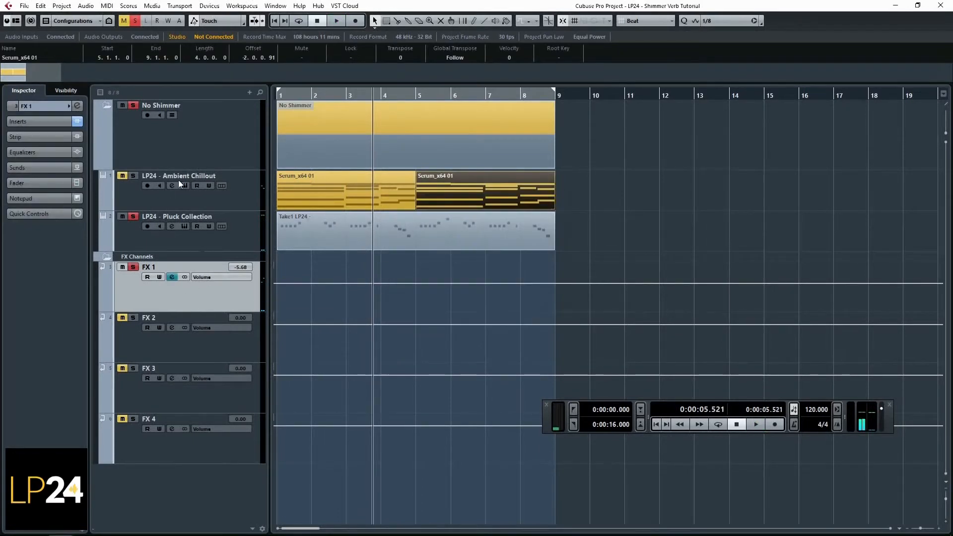
{"action": "left_click", "coordinate": [77, 106]}
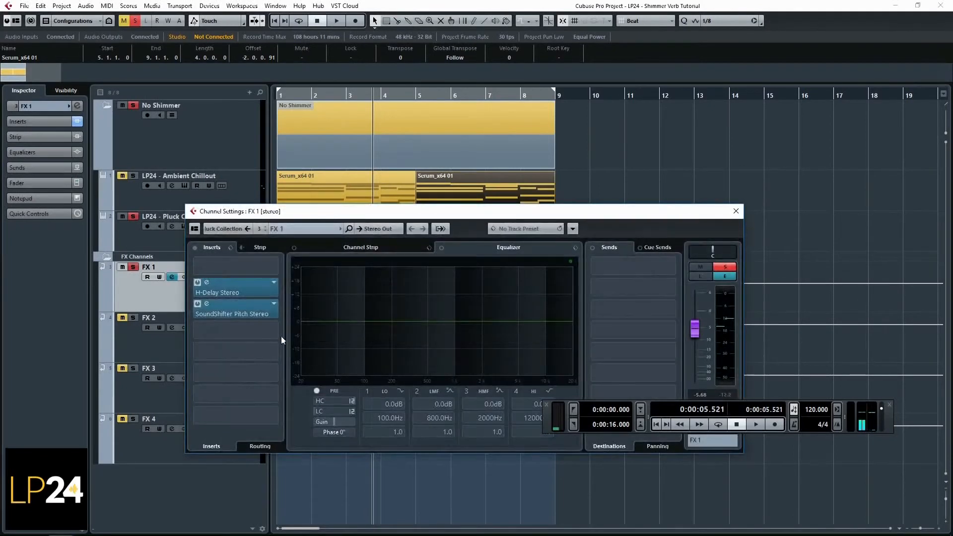
{"action": "left_click", "coordinate": [237, 331]}
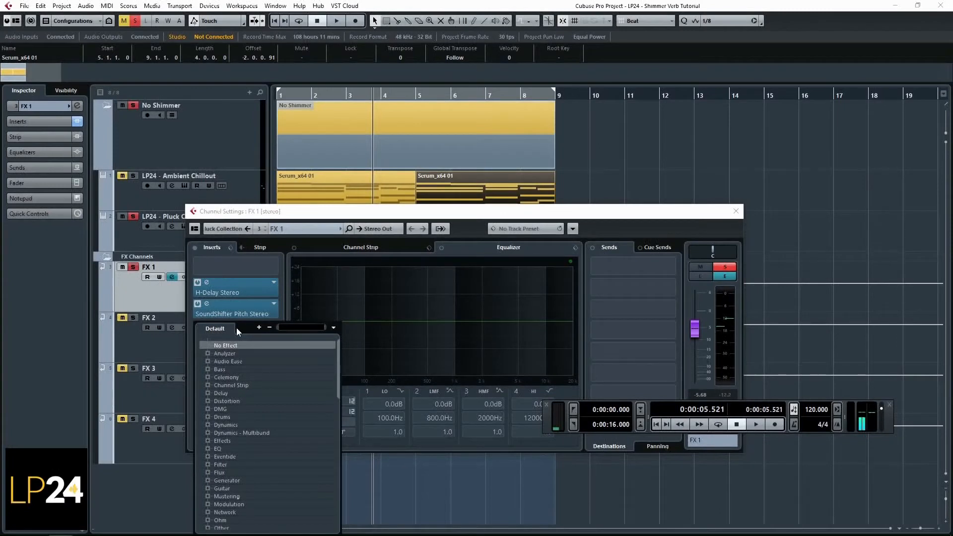
{"action": "type", "text": "val"}
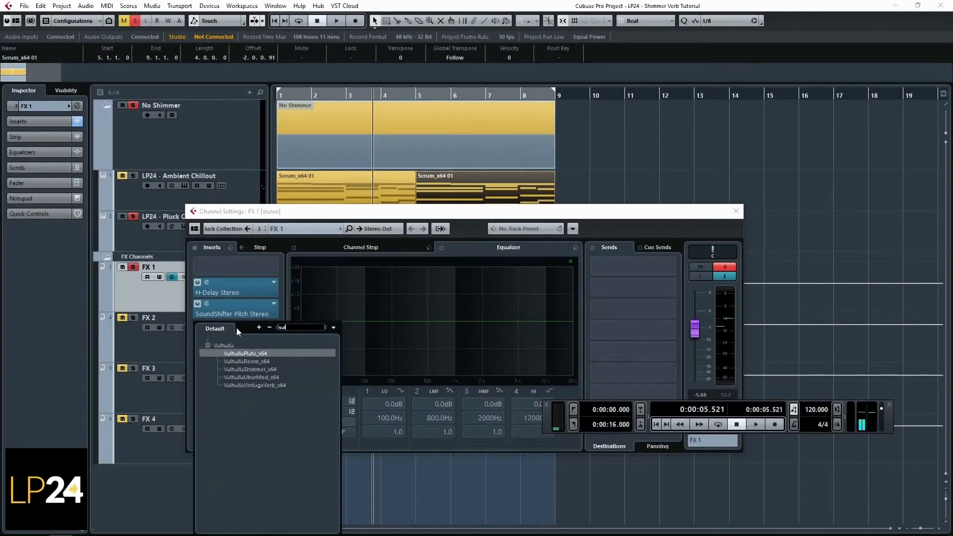
{"action": "left_click", "coordinate": [264, 385]}
{"action": "left_click_drag", "start_coordinate": [544, 297], "coordinate": [604, 235]}
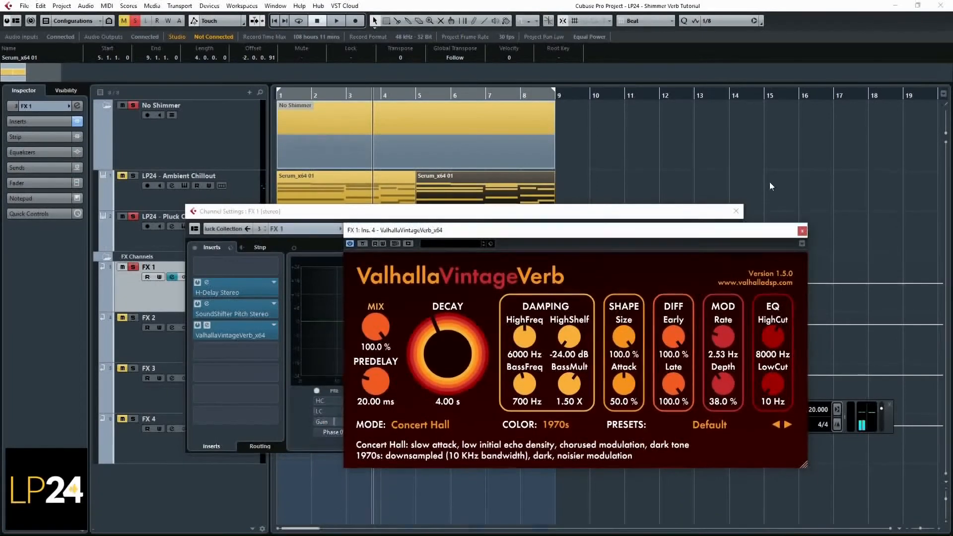
{"action": "left_click", "coordinate": [736, 211]}
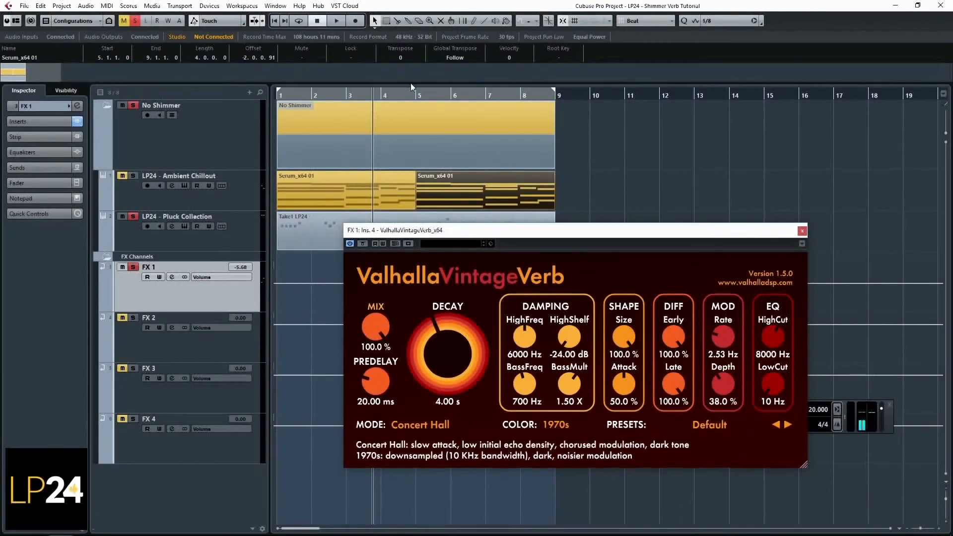
Step: Play the project from the start to audition the full FX 1 insert chain with its channel settings open
{"action": "left_click_drag", "start_coordinate": [383, 95], "coordinate": [189, 93]}
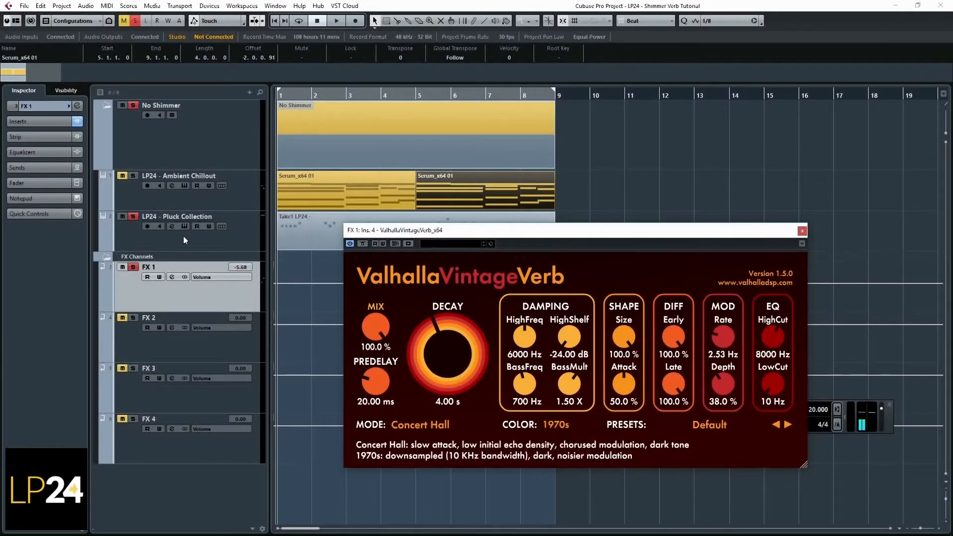
{"action": "left_click", "coordinate": [145, 235]}
{"action": "left_click", "coordinate": [136, 292]}
{"action": "left_click", "coordinate": [75, 106]}
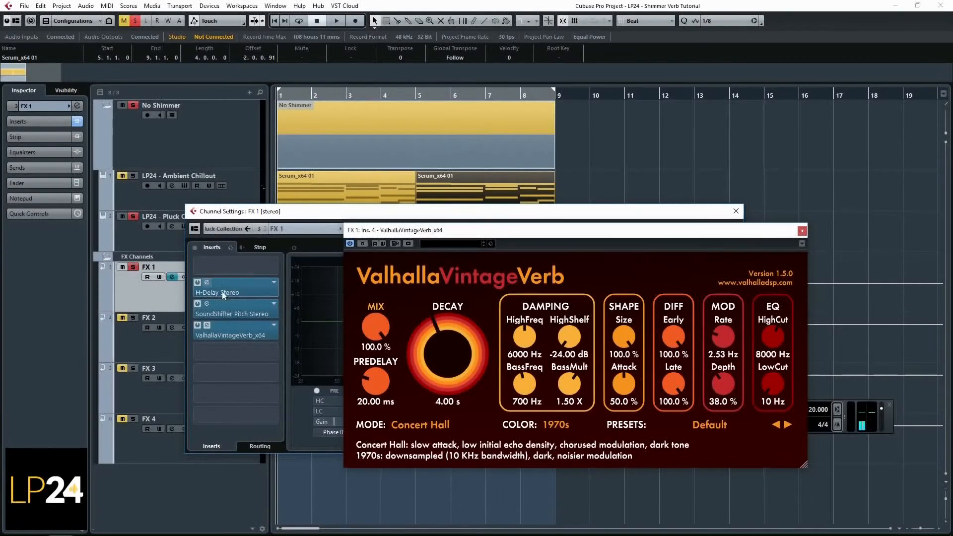
{"action": "key", "text": "space"}
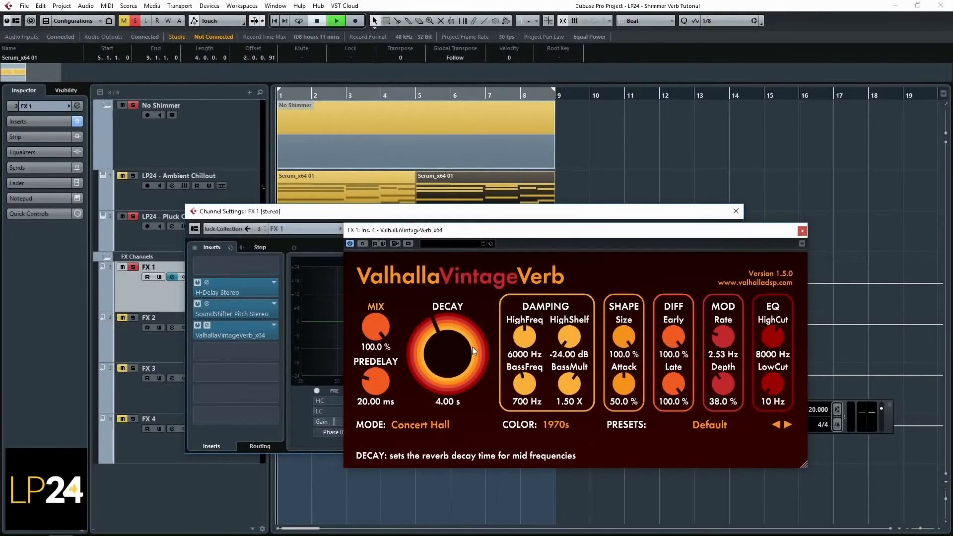
{"action": "mouse_move", "coordinate": [457, 309]}
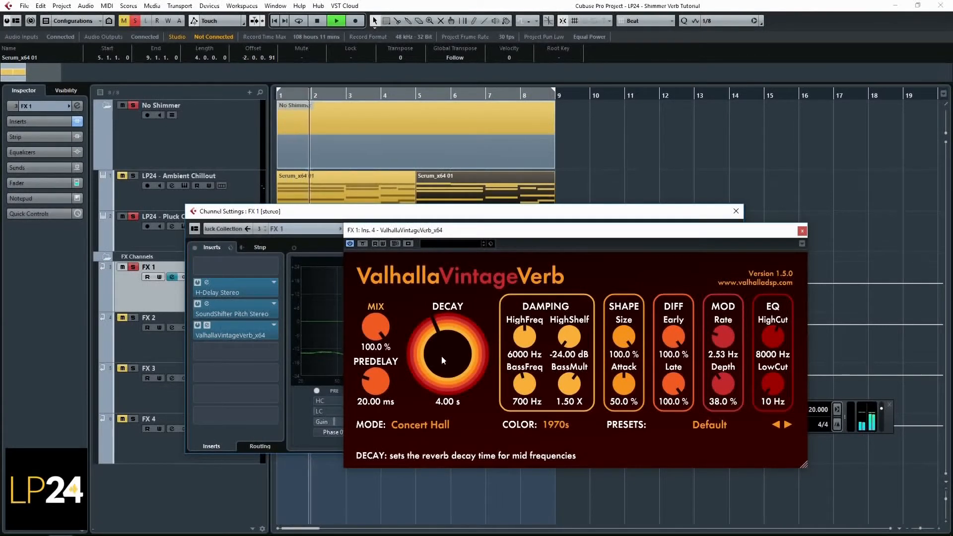
{"action": "key", "text": "space"}
Step: Lower the dry/wet mix and raise the feedback in the H-Delay Stereo on FX 1
{"action": "double_click", "coordinate": [240, 292]}
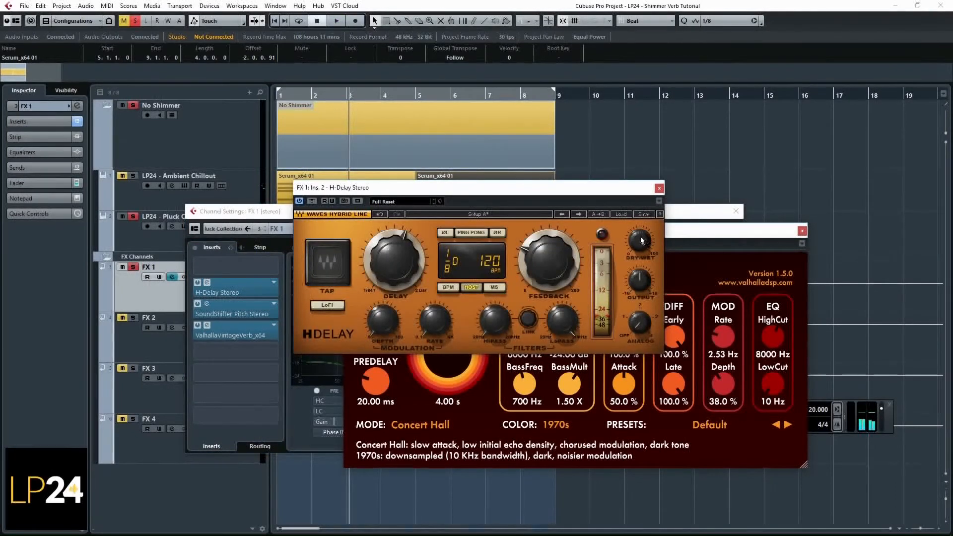
{"action": "left_click_drag", "start_coordinate": [640, 241], "coordinate": [640, 238]}
{"action": "left_click", "coordinate": [548, 261]}
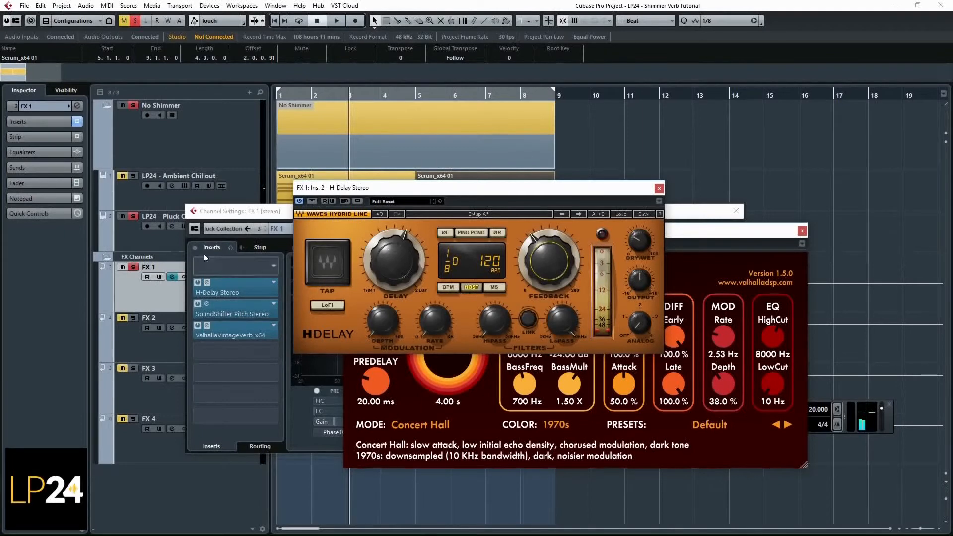
Step: Play from the start to check the adjusted delay and lower the FX 1 track volume to -7.99
{"action": "left_click", "coordinate": [328, 97]}
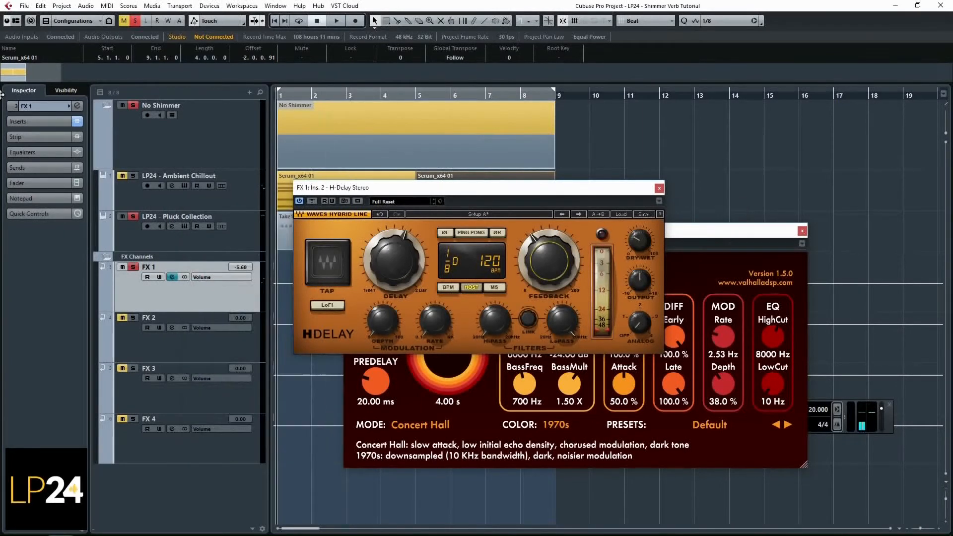
{"action": "key", "text": "Home"}
{"action": "key", "text": "space"}
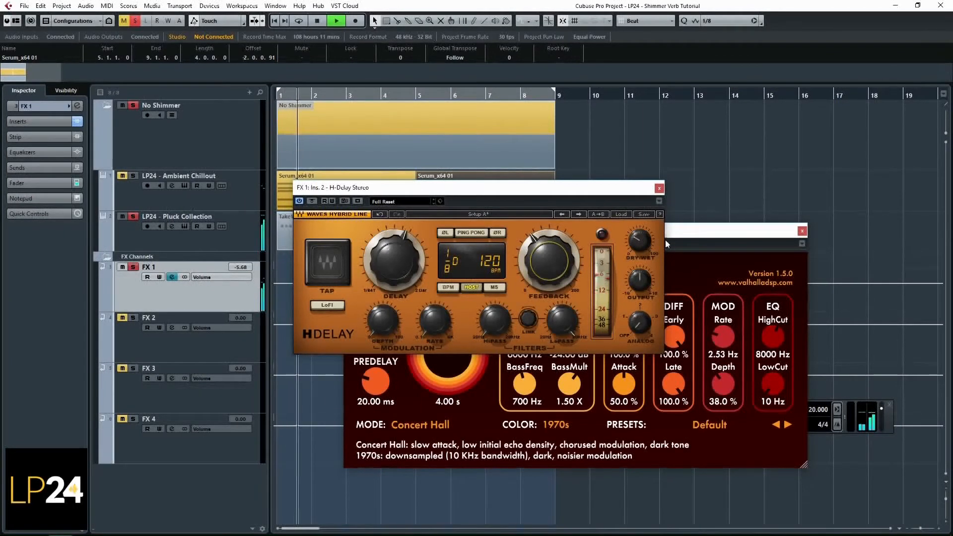
{"action": "left_click", "coordinate": [659, 187]}
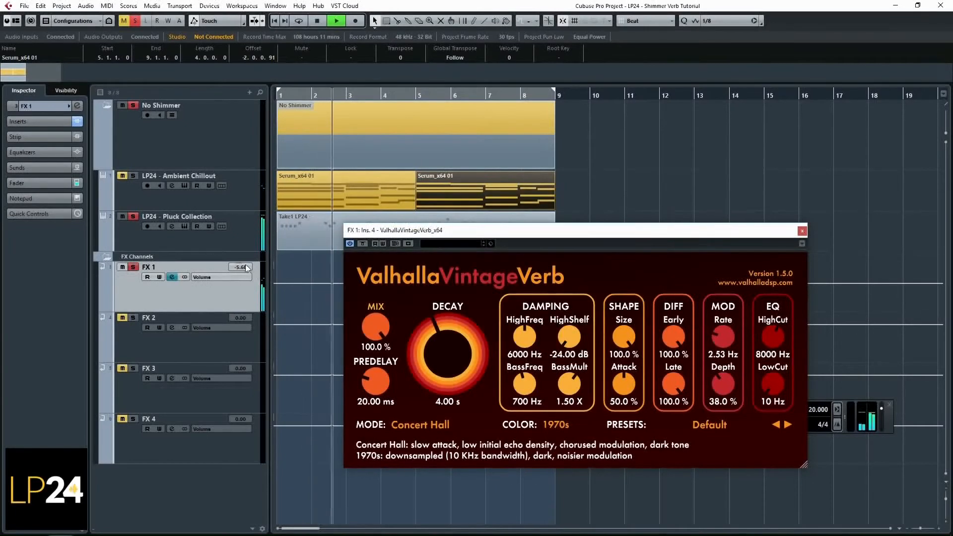
{"action": "left_click_drag", "start_coordinate": [236, 266], "coordinate": [230, 275]}
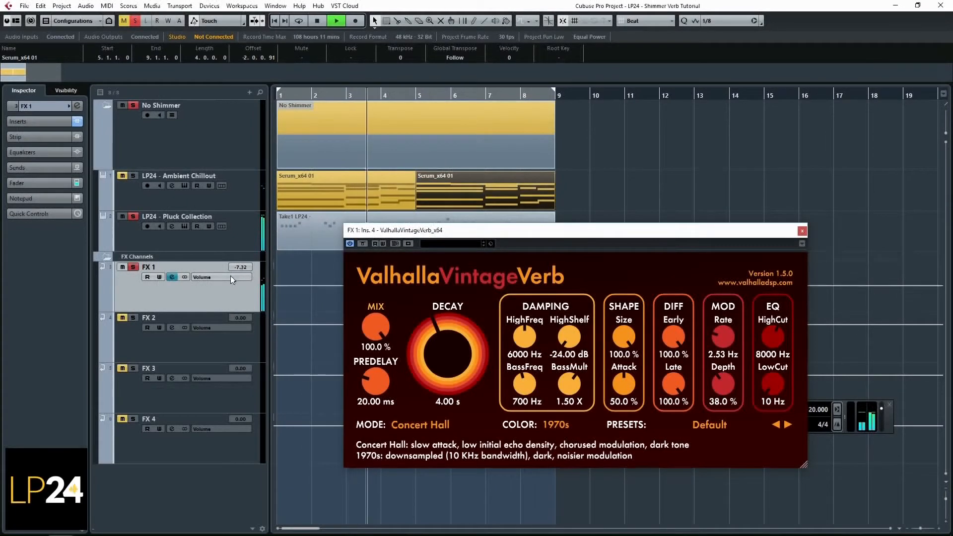
{"action": "key", "text": "space"}
Step: Solo FX 2 and add a send to FX 2 on the FX 1 channel
{"action": "left_click", "coordinate": [123, 317]}
{"action": "left_click", "coordinate": [133, 318]}
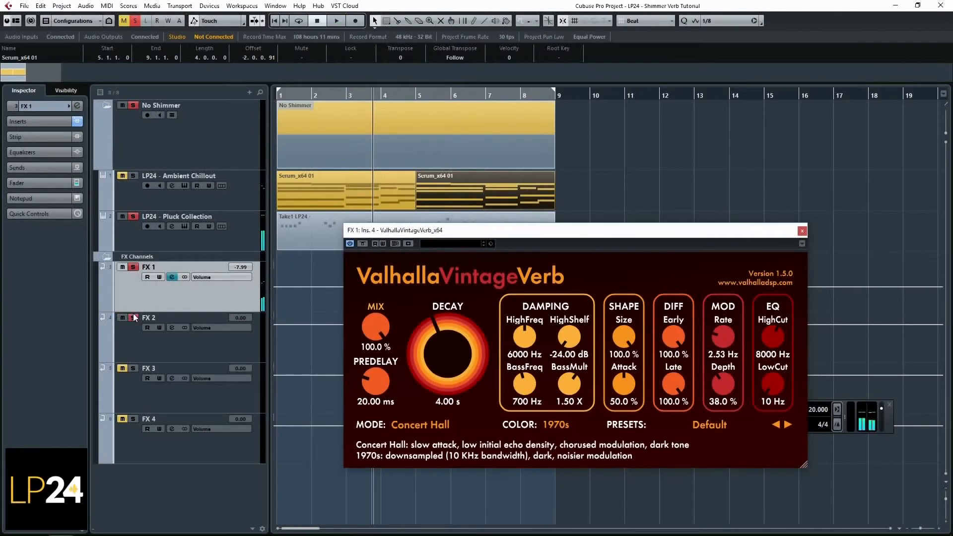
{"action": "left_click", "coordinate": [76, 105]}
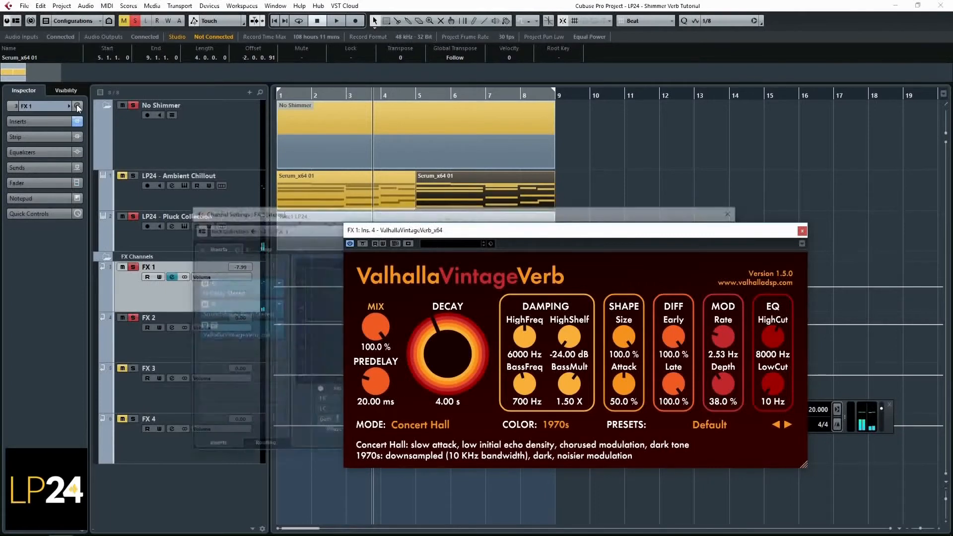
{"action": "left_click", "coordinate": [802, 230]}
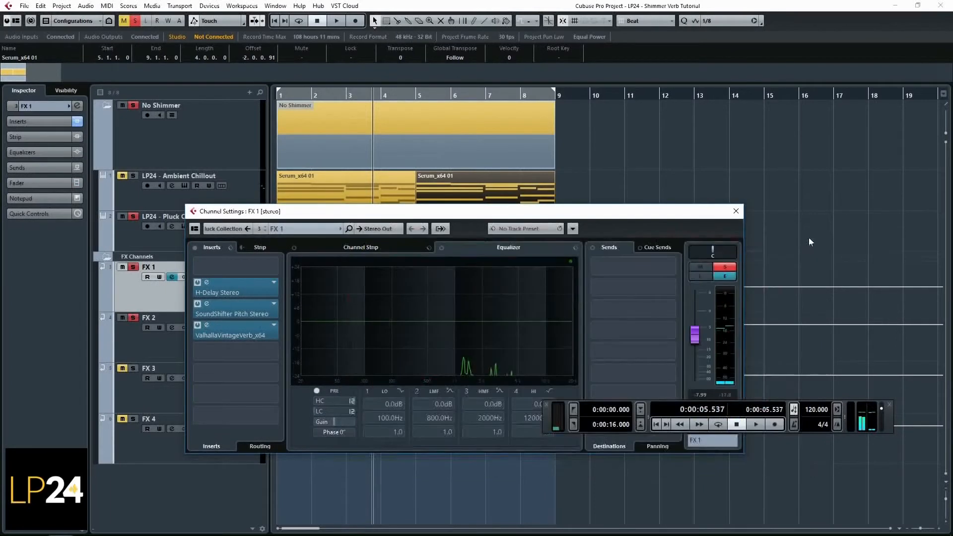
{"action": "left_click", "coordinate": [672, 265]}
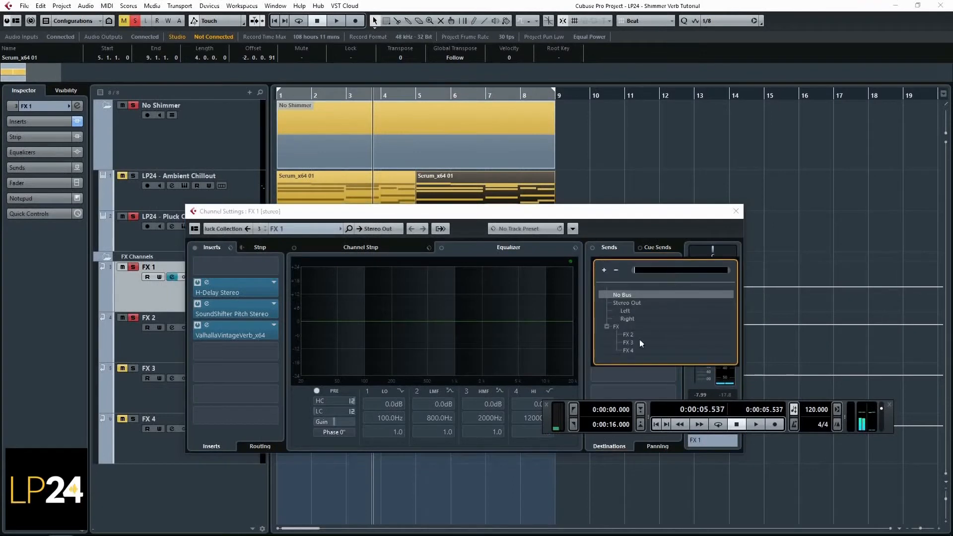
{"action": "left_click", "coordinate": [627, 335]}
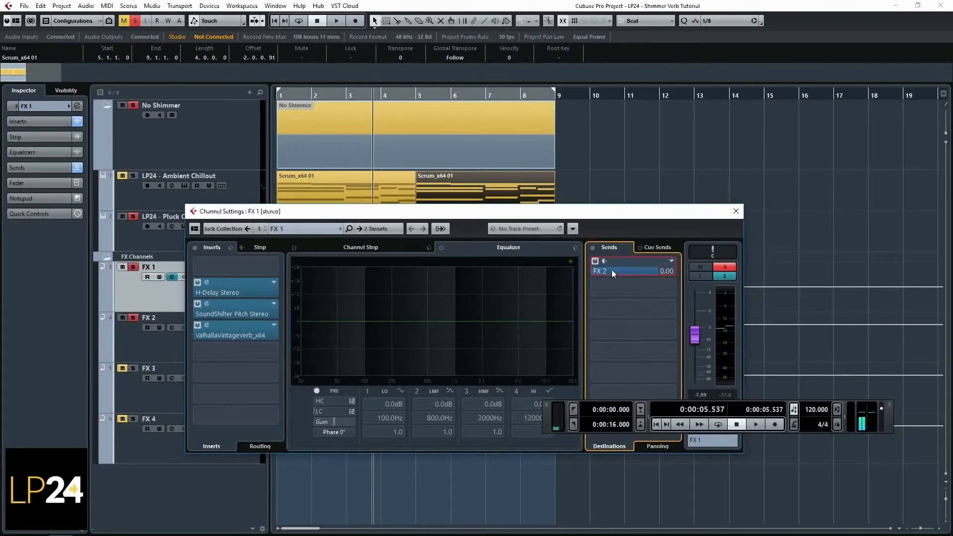
{"action": "left_click", "coordinate": [736, 211]}
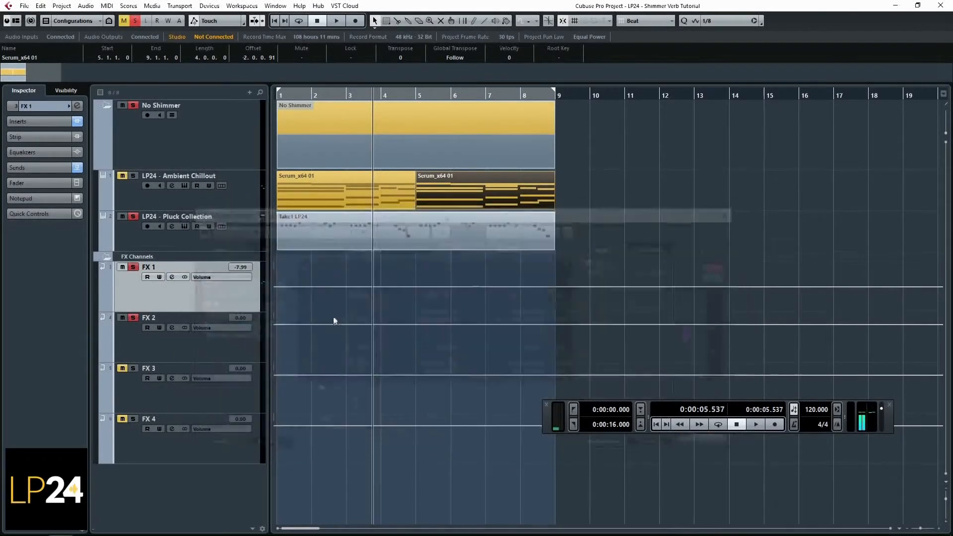
Step: Remove the FX 2 track, confirming its deletion, and duplicate the FX 1 track in its place
{"action": "right_click", "coordinate": [138, 347]}
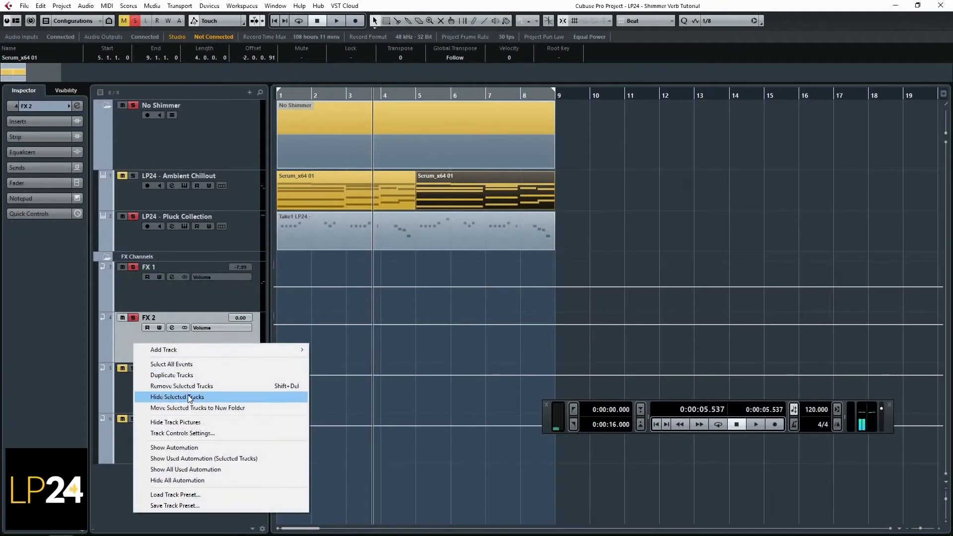
{"action": "left_click", "coordinate": [176, 387]}
{"action": "left_click", "coordinate": [454, 296]}
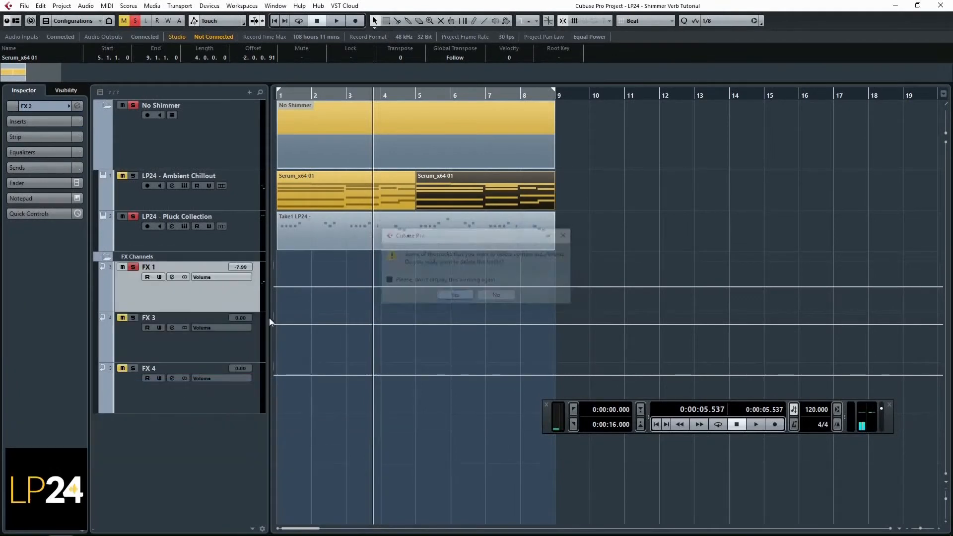
{"action": "right_click", "coordinate": [132, 294]}
{"action": "left_click", "coordinate": [171, 326]}
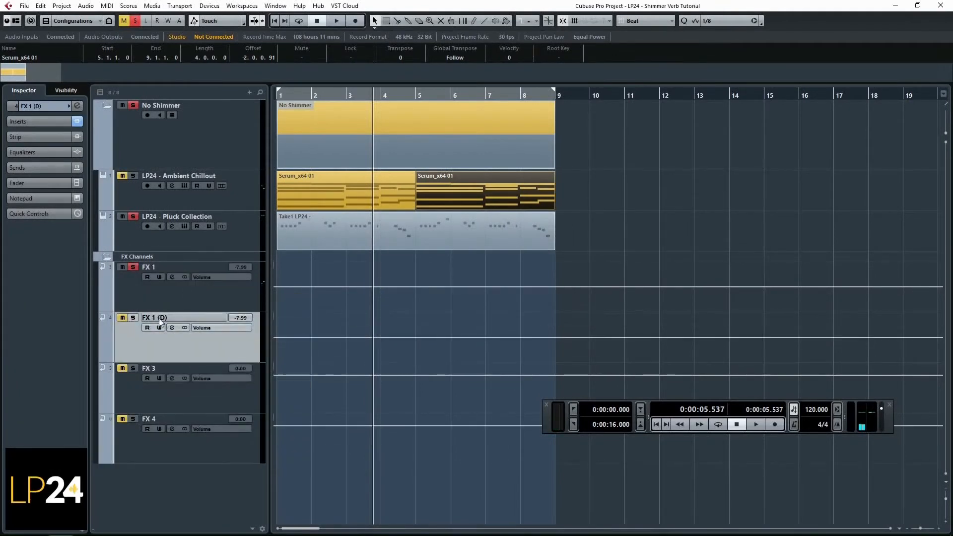
{"action": "left_click", "coordinate": [141, 349]}
{"action": "left_click", "coordinate": [131, 288]}
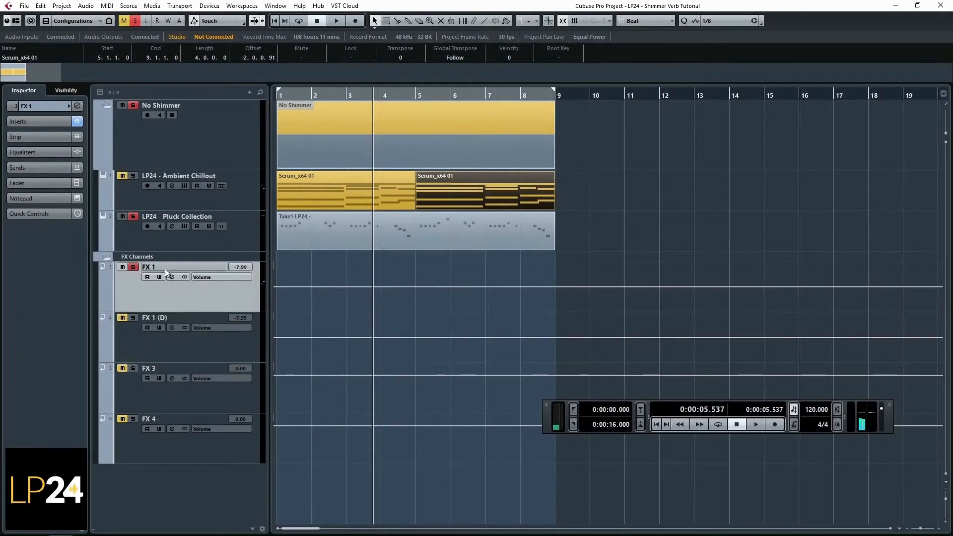
Step: Rename the FX 1 track to +12 and its duplicate to +24, and select the +24 track
{"action": "double_click", "coordinate": [188, 268]}
{"action": "key", "text": "BackSpace"}
{"action": "type", "text": "+12"}
{"action": "key", "text": "Tab"}
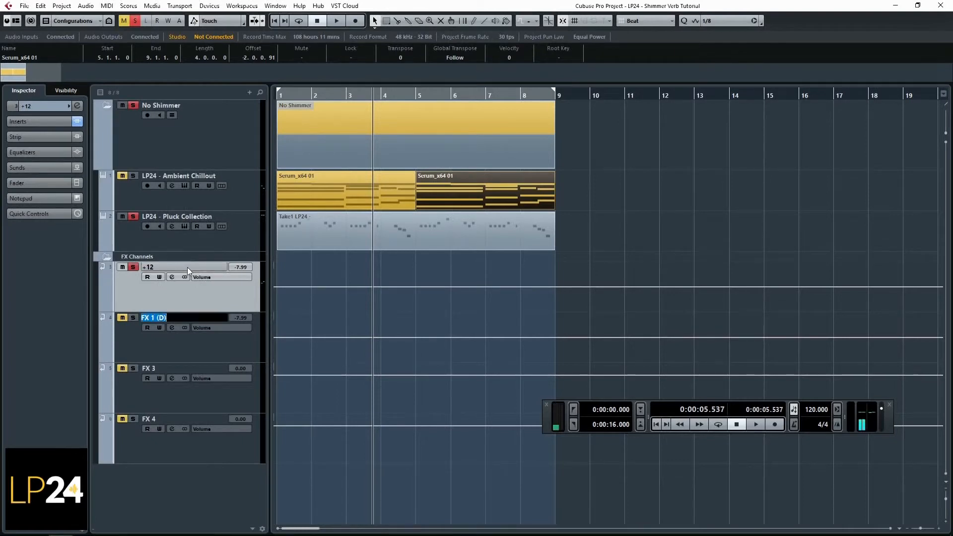
{"action": "type", "text": "+24"}
{"action": "key", "text": "Return"}
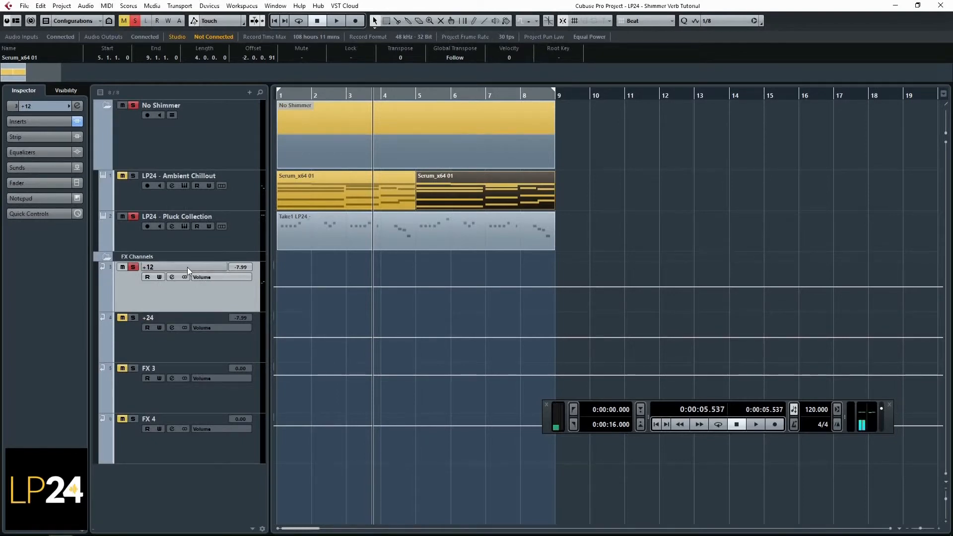
{"action": "left_click", "coordinate": [142, 350]}
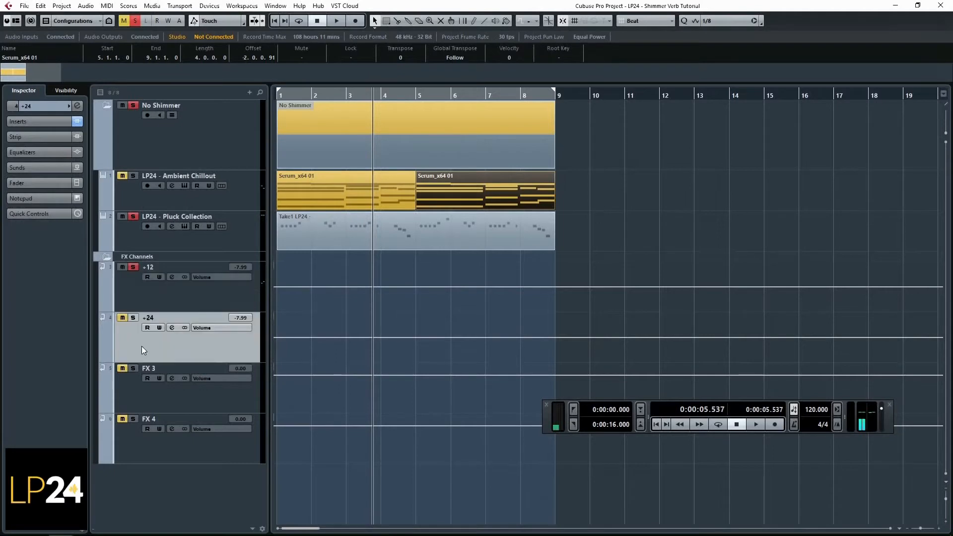
Step: Solo the +24 track, and add an active send to +24 on the +12 track
{"action": "left_click", "coordinate": [130, 303]}
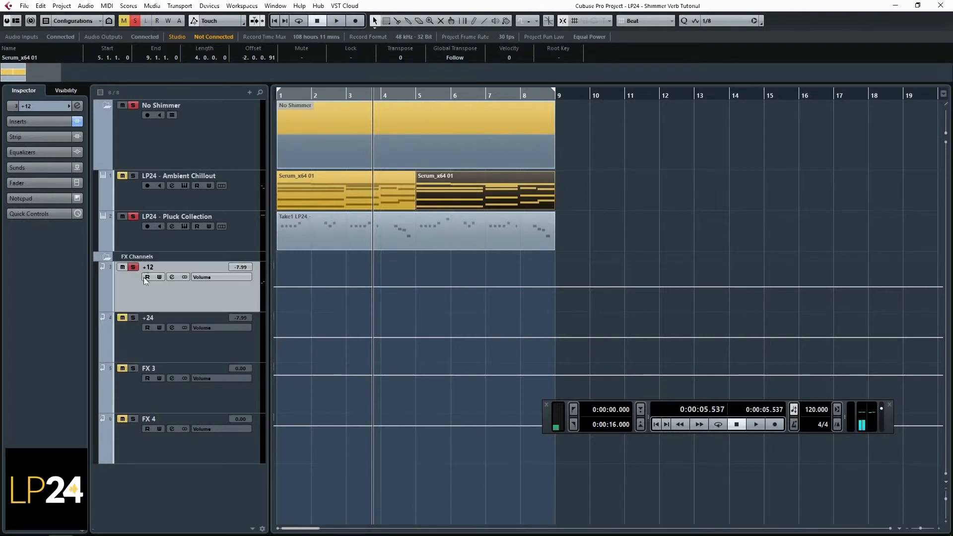
{"action": "left_click", "coordinate": [137, 342]}
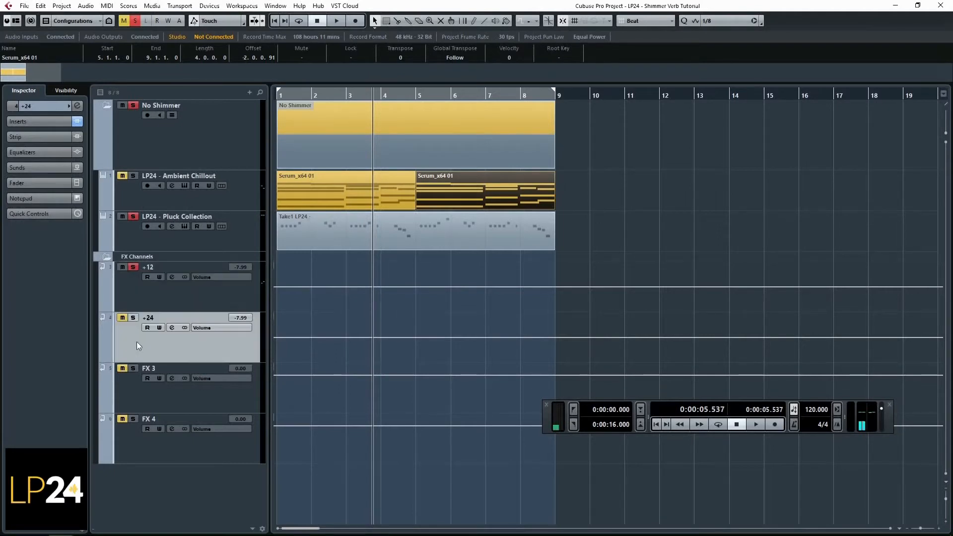
{"action": "left_click", "coordinate": [125, 276]}
{"action": "left_click", "coordinate": [32, 168]}
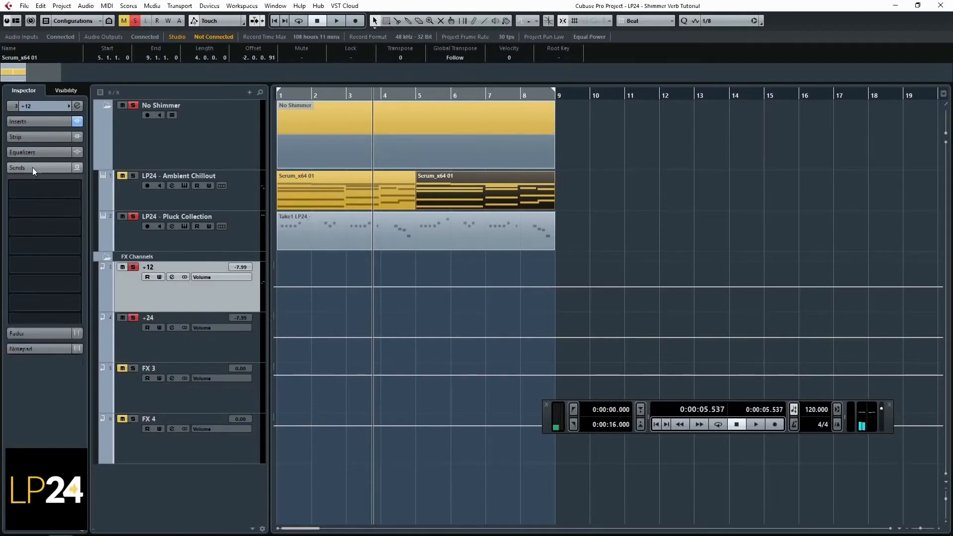
{"action": "left_click", "coordinate": [75, 188]}
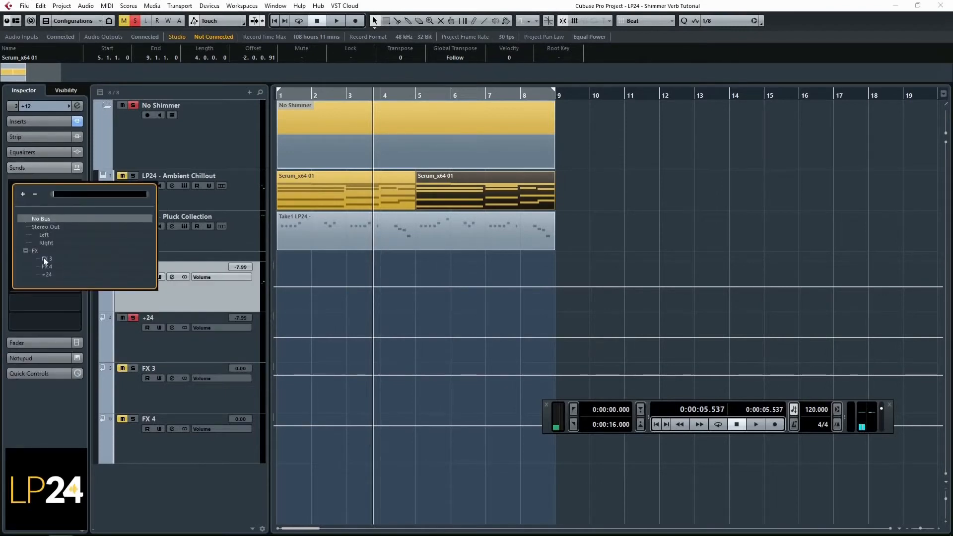
{"action": "left_click", "coordinate": [47, 274]}
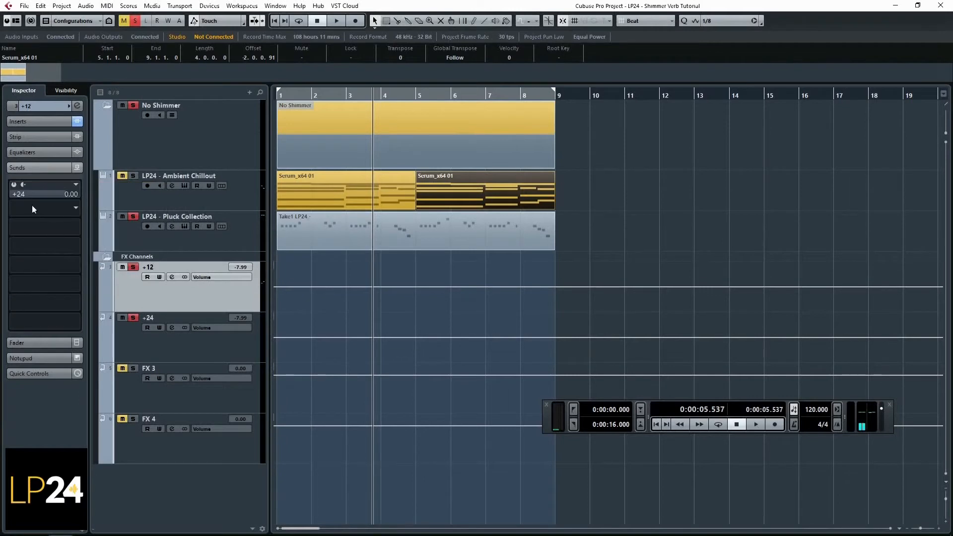
{"action": "left_click", "coordinate": [13, 184]}
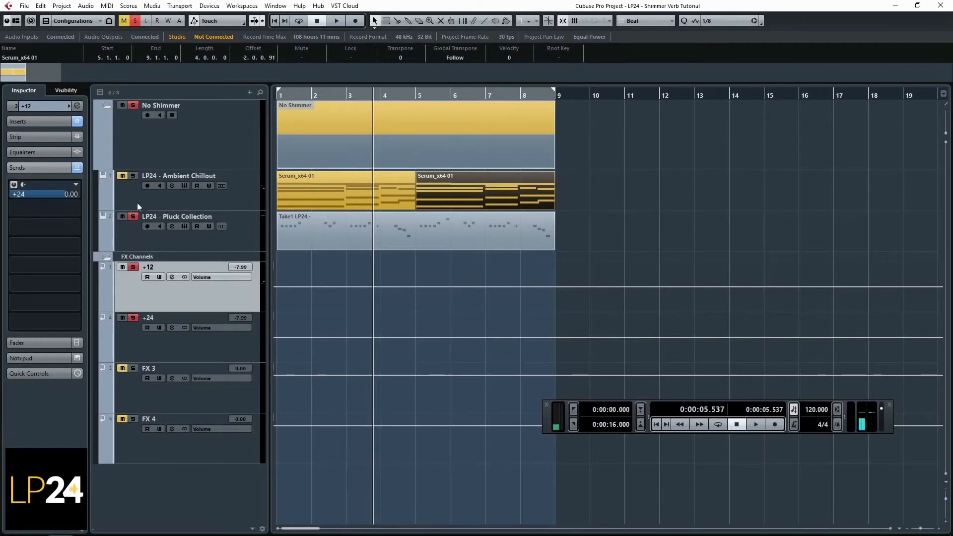
Step: Play from the start to hear the +24 layer and raise the +24 track volume to -4.95
{"action": "key", "text": "Home"}
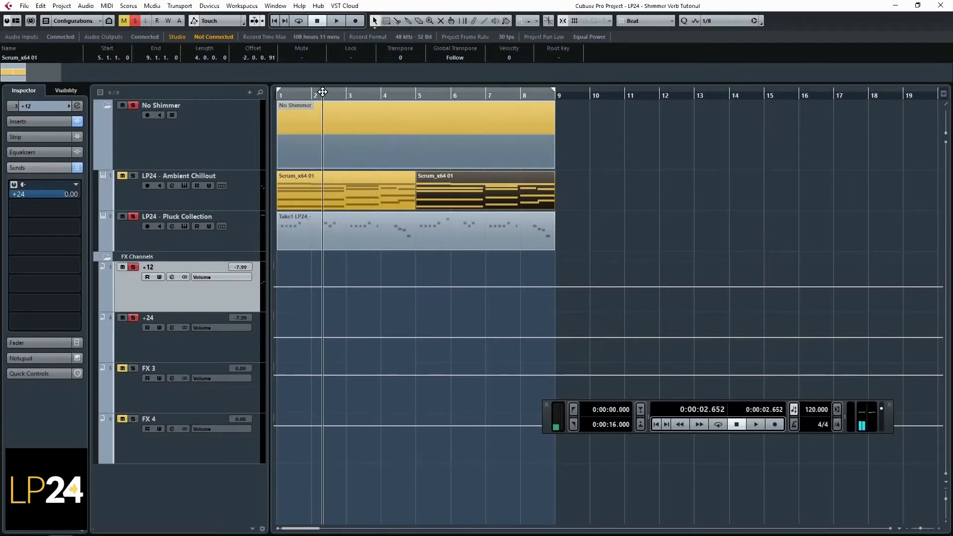
{"action": "key", "text": "space"}
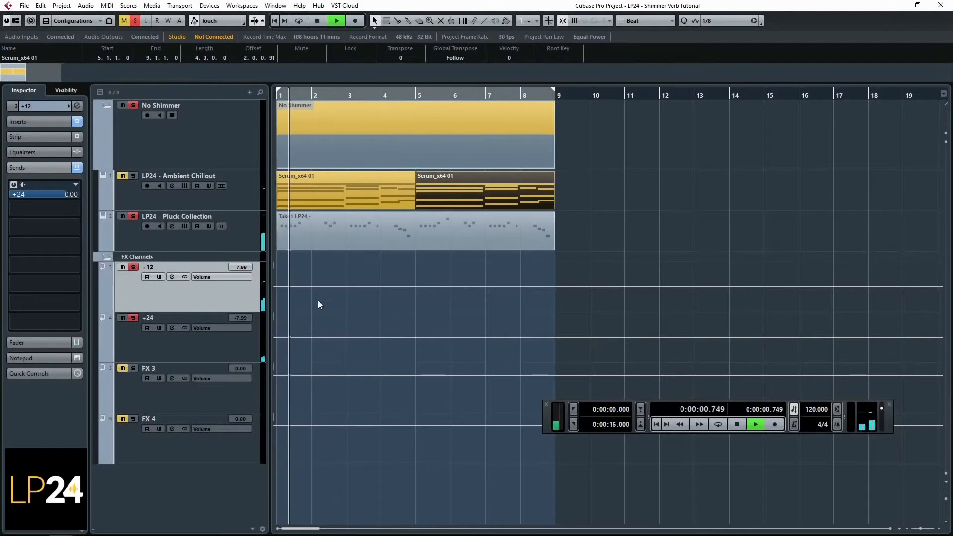
{"action": "left_click", "coordinate": [198, 345]}
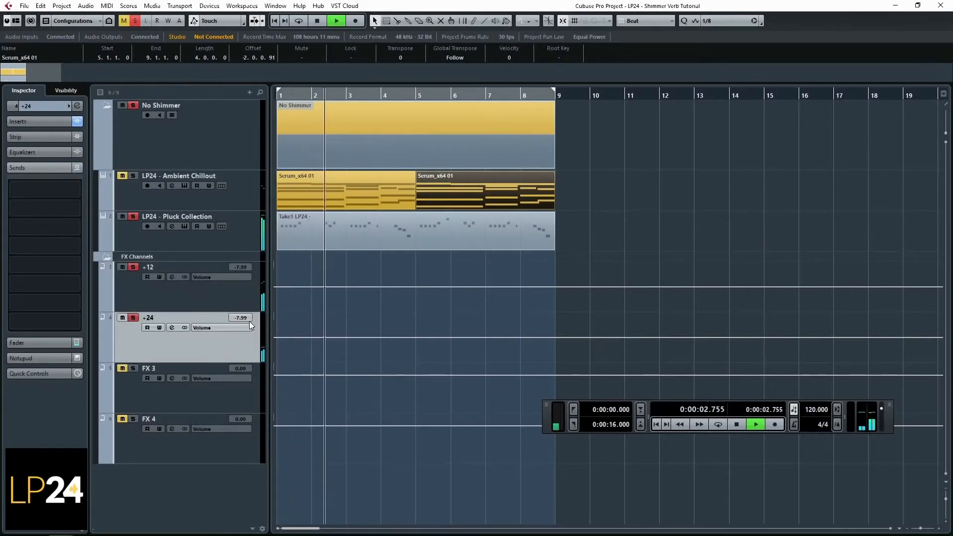
{"action": "left_click_drag", "start_coordinate": [249, 317], "coordinate": [255, 293]}
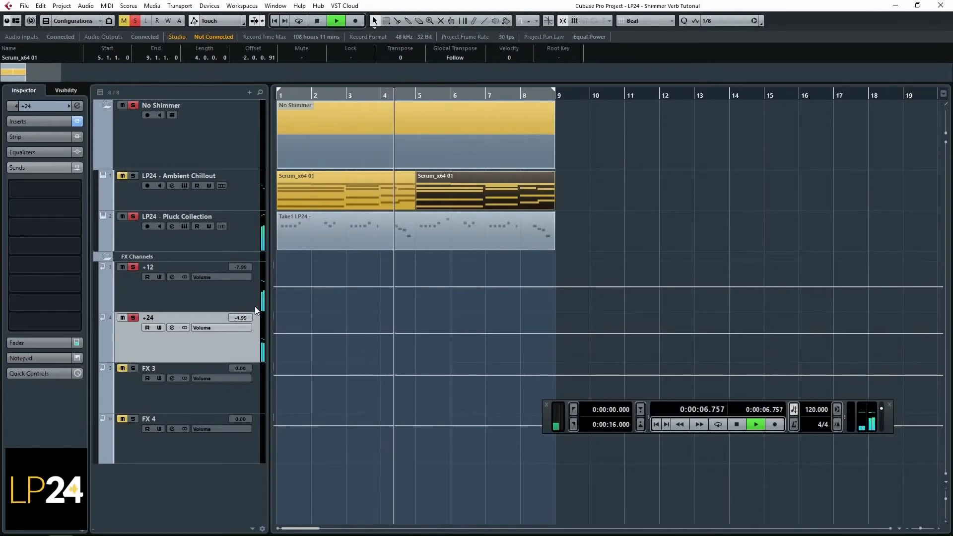
{"action": "key", "text": "space"}
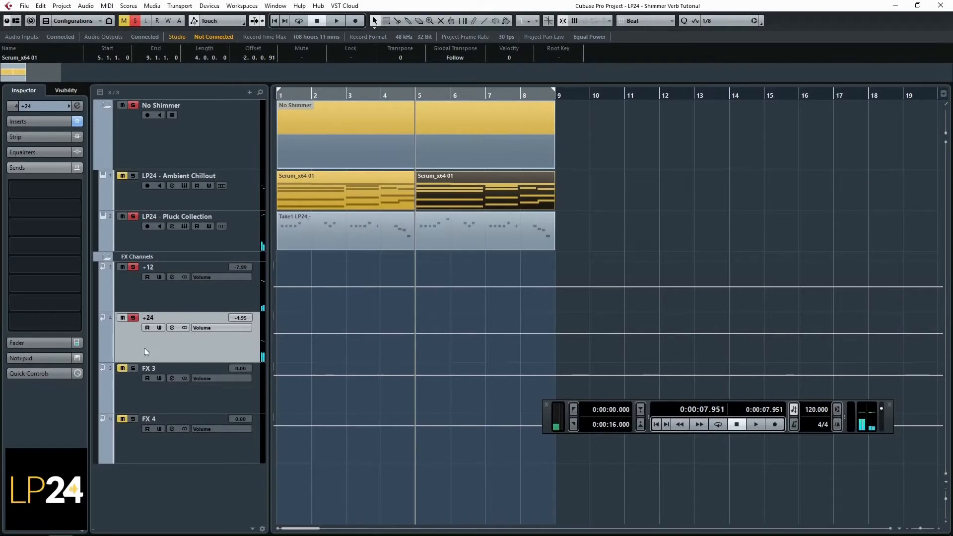
Step: Pan the +24 channel to L54 and the +12 channel to R56
{"action": "right_click", "coordinate": [141, 347]}
{"action": "left_click", "coordinate": [151, 346]}
{"action": "left_click", "coordinate": [50, 106]}
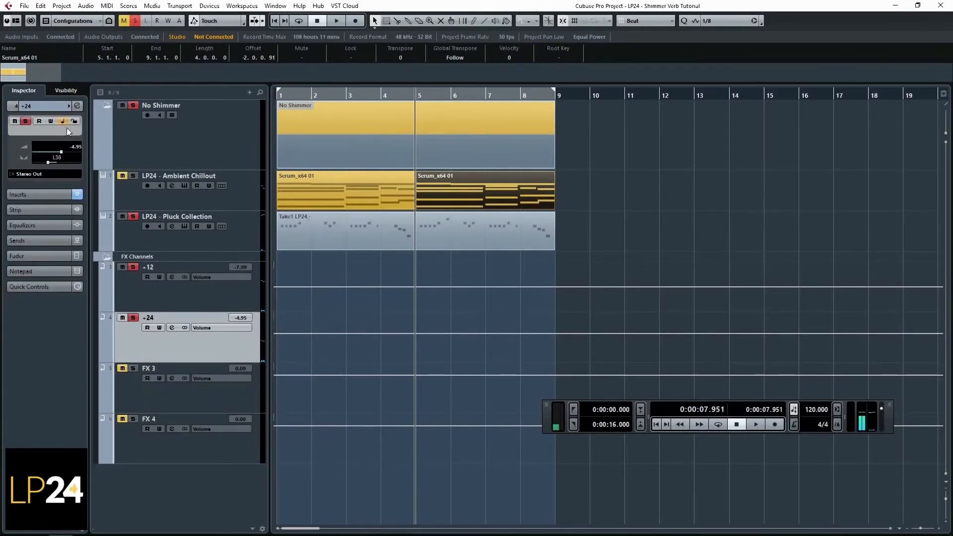
{"action": "left_click", "coordinate": [132, 272]}
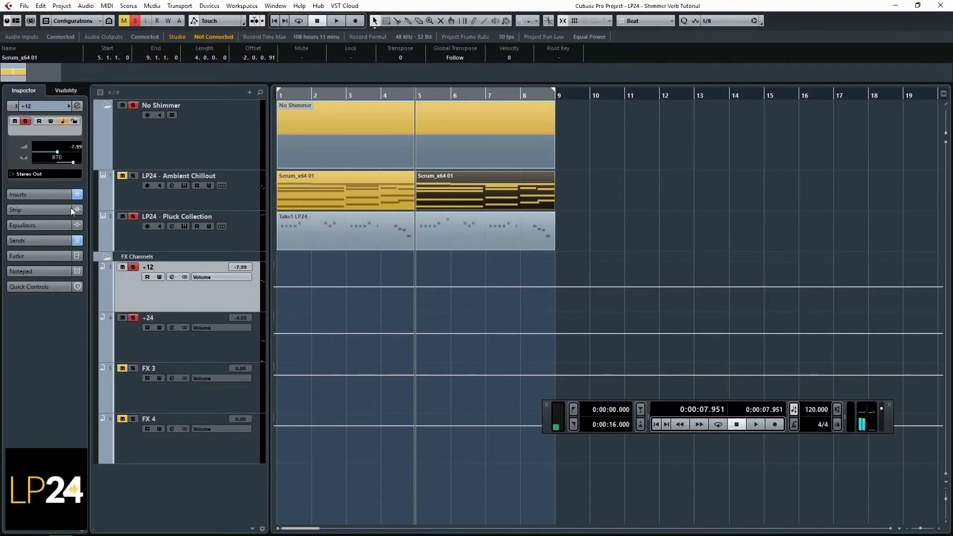
Step: Set the H-Delay time on the +24 channel to a dotted 1/16 note
{"action": "left_click", "coordinate": [79, 106]}
{"action": "left_click", "coordinate": [208, 293]}
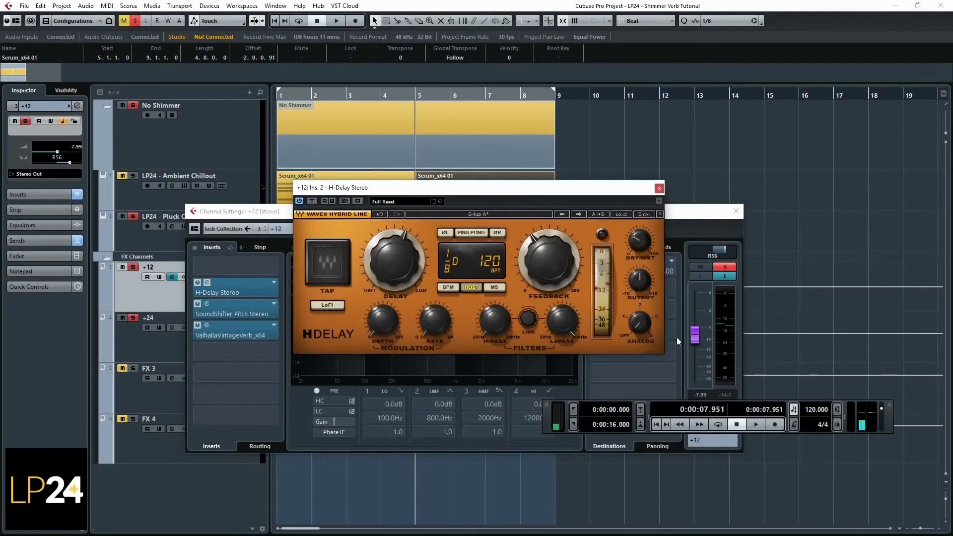
{"action": "left_click", "coordinate": [153, 332]}
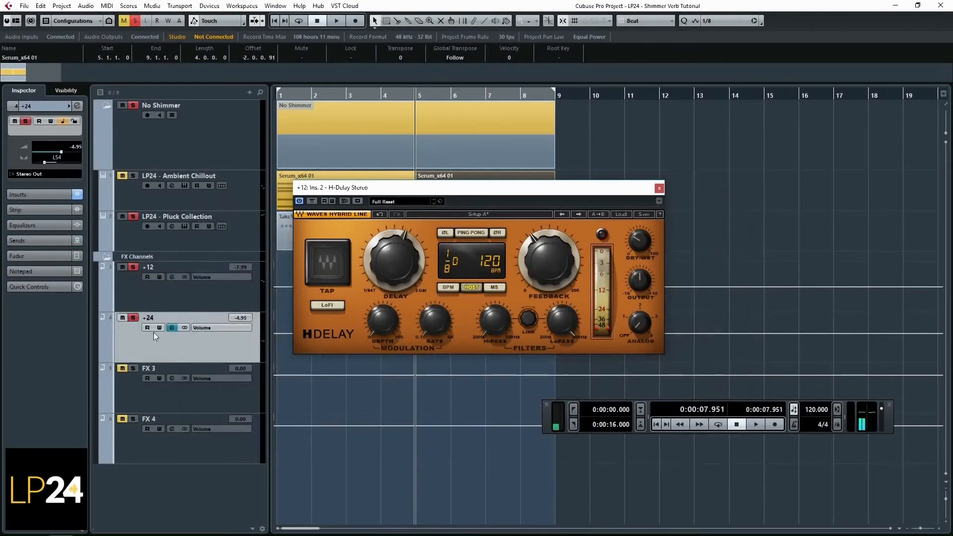
{"action": "left_click", "coordinate": [77, 106]}
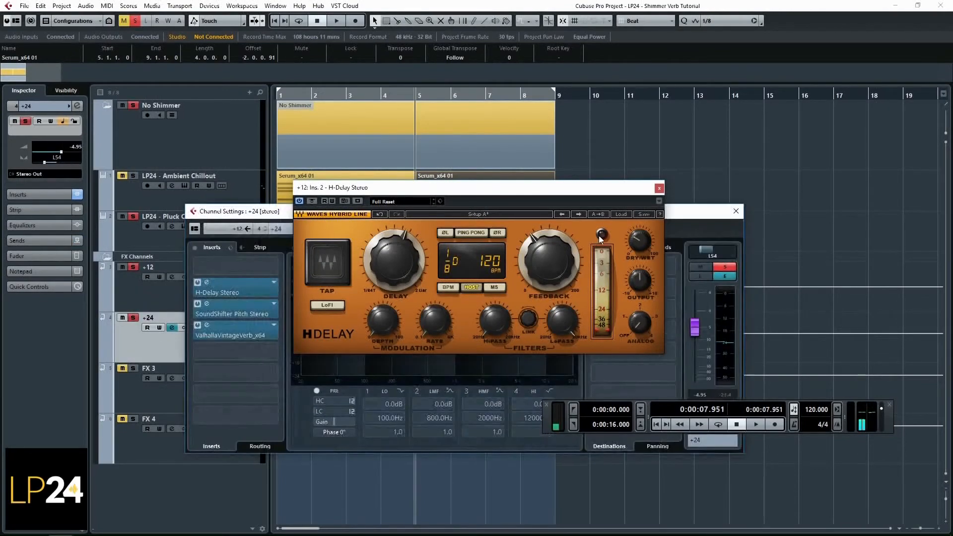
{"action": "left_click", "coordinate": [659, 188]}
{"action": "left_click", "coordinate": [234, 290]}
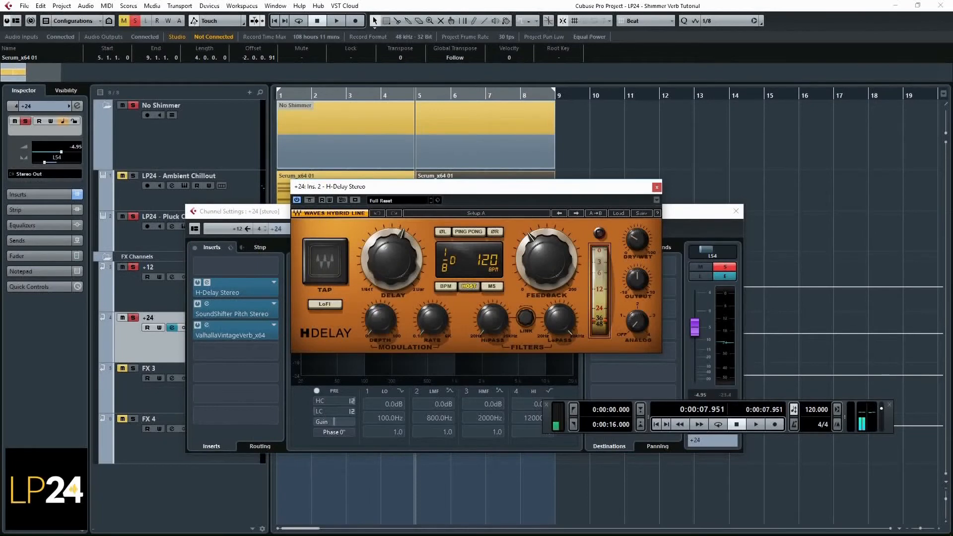
{"action": "left_click_drag", "start_coordinate": [392, 260], "coordinate": [392, 276]}
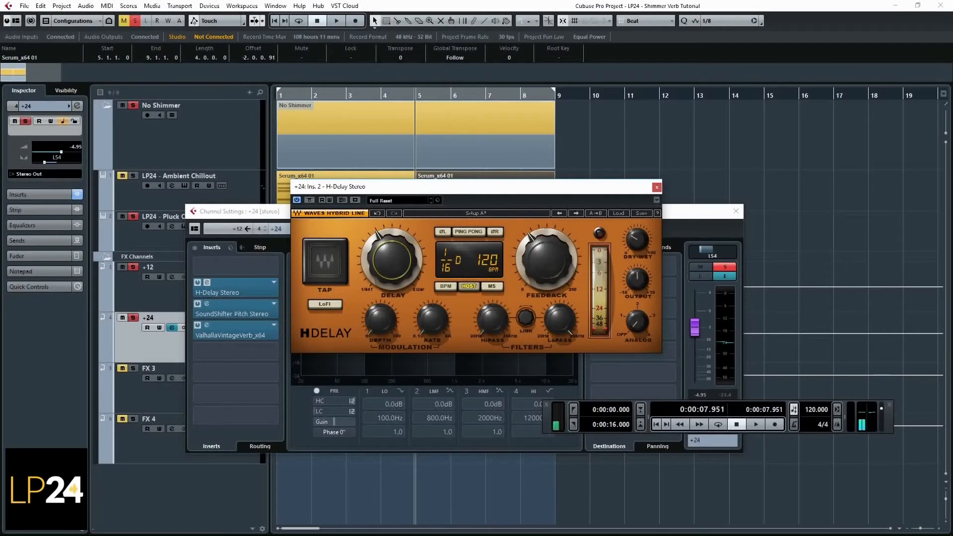
{"action": "left_click_drag", "start_coordinate": [380, 320], "coordinate": [422, 319]}
Step: During playback, raise the dry/wet mix of the +24 channel's H-Delay and lower the channel volume to -13.4
{"action": "key", "text": "space"}
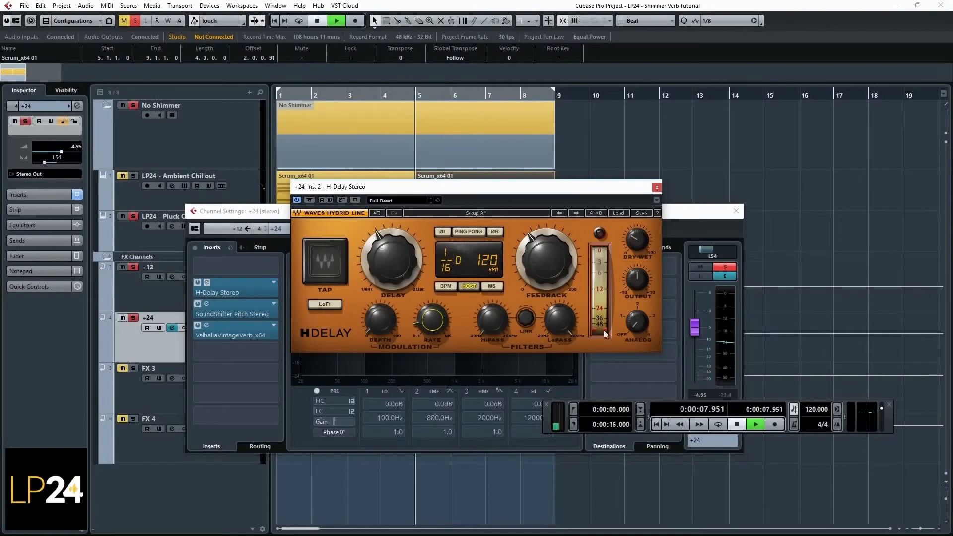
{"action": "left_click_drag", "start_coordinate": [647, 243], "coordinate": [647, 226]}
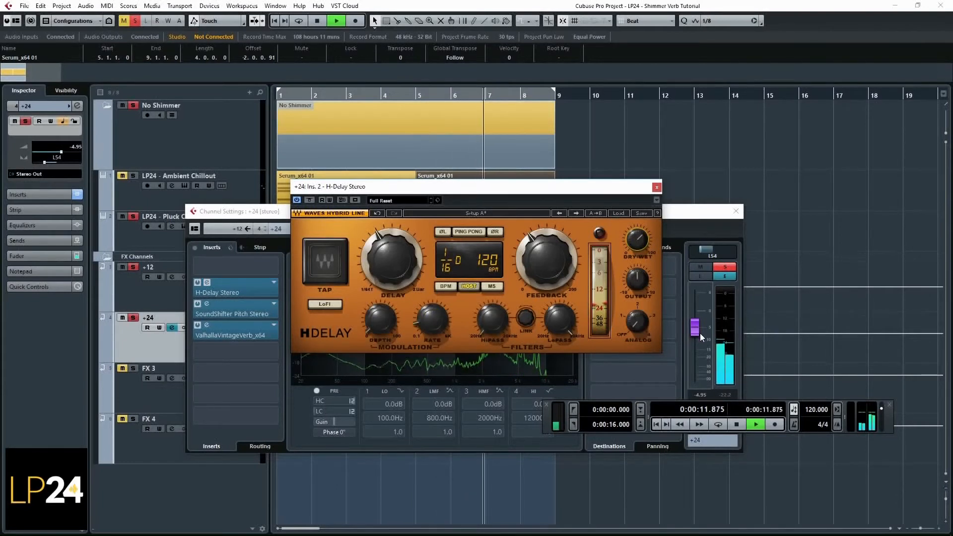
{"action": "left_click_drag", "start_coordinate": [697, 329], "coordinate": [710, 351]}
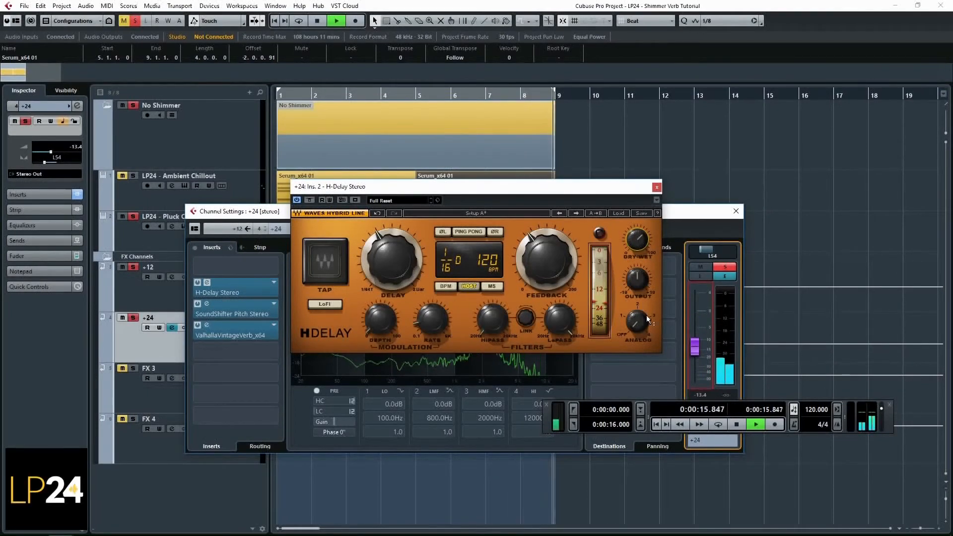
Step: Set the decay of the +24 channel's ValhallaVintageVerb to 7.76 s, then close the plug-in and channel windows and stop playback
{"action": "left_click", "coordinate": [238, 325]}
{"action": "left_click", "coordinate": [237, 327]}
{"action": "left_click_drag", "start_coordinate": [427, 348], "coordinate": [442, 340]}
{"action": "left_click", "coordinate": [737, 211]}
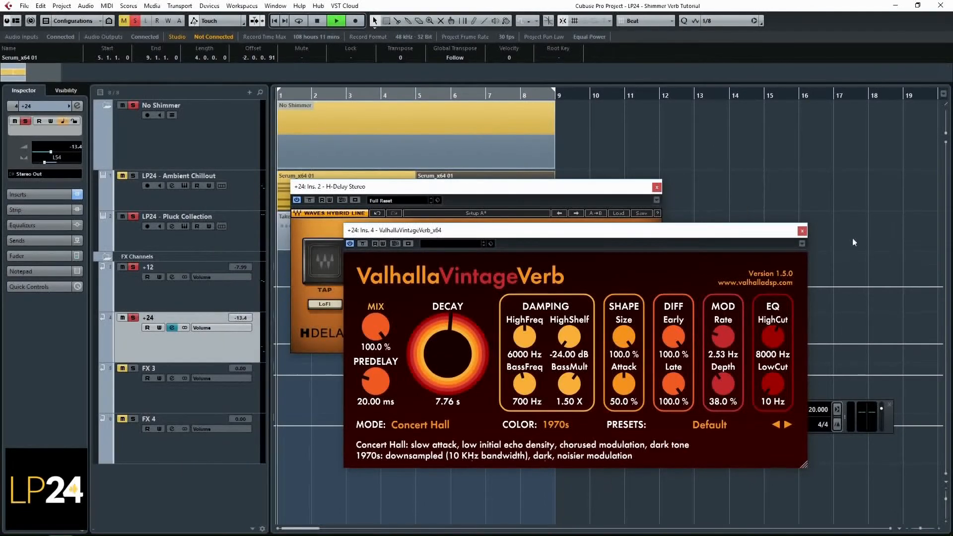
{"action": "left_click", "coordinate": [802, 230]}
{"action": "left_click", "coordinate": [656, 187]}
{"action": "key", "text": "space"}
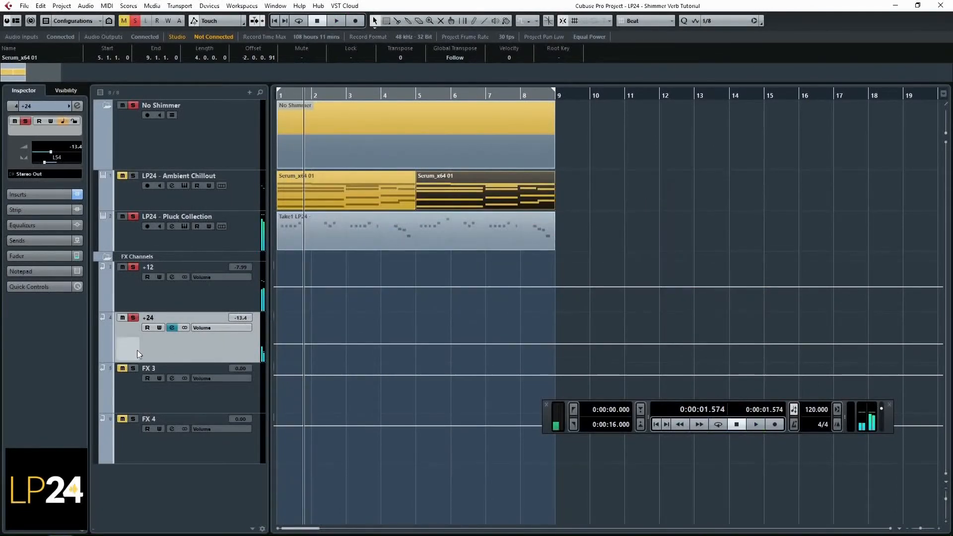
Step: Duplicate the +24 FX track
{"action": "right_click", "coordinate": [137, 350]}
{"action": "left_click", "coordinate": [194, 380]}
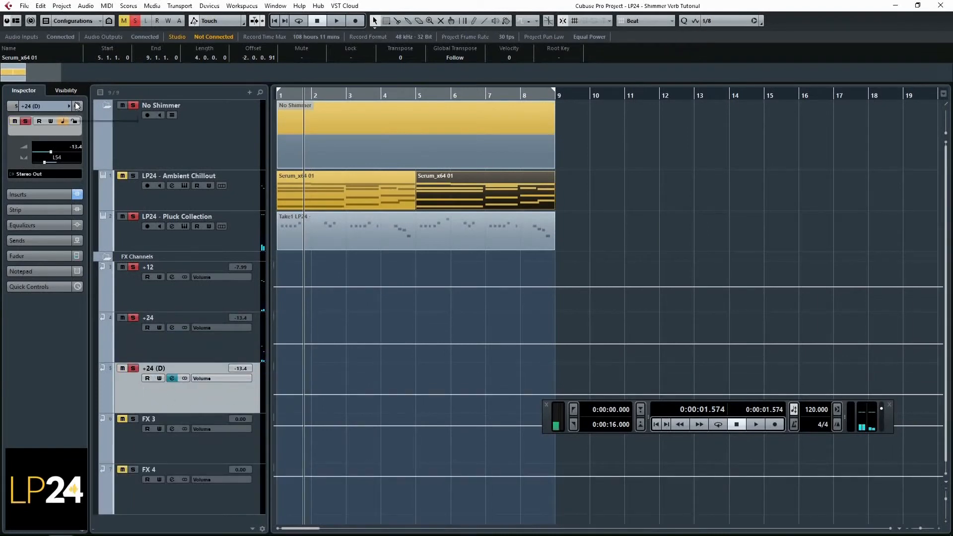
{"action": "key", "text": "Up"}
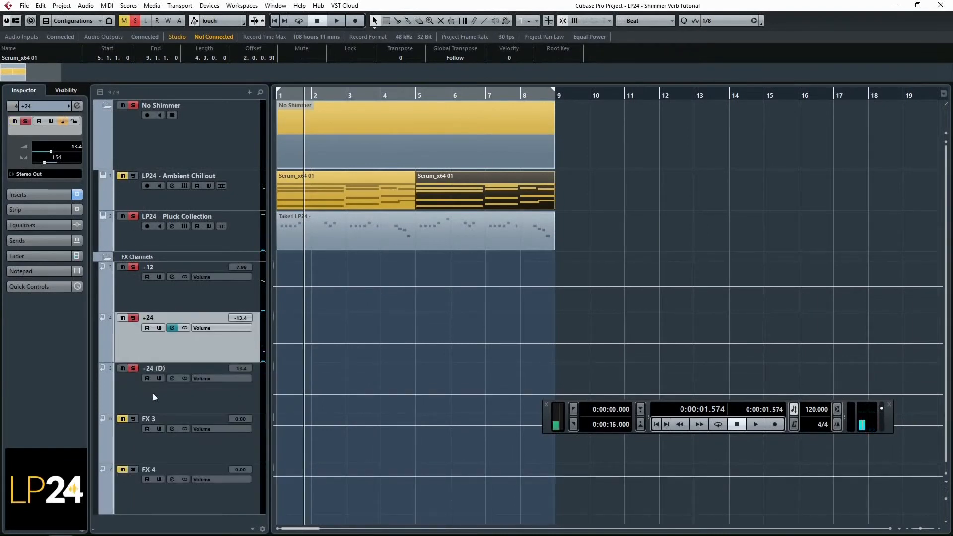
Step: Rename the duplicated track to +36 and pan it to R54
{"action": "left_click", "coordinate": [151, 377]}
{"action": "double_click", "coordinate": [200, 368]}
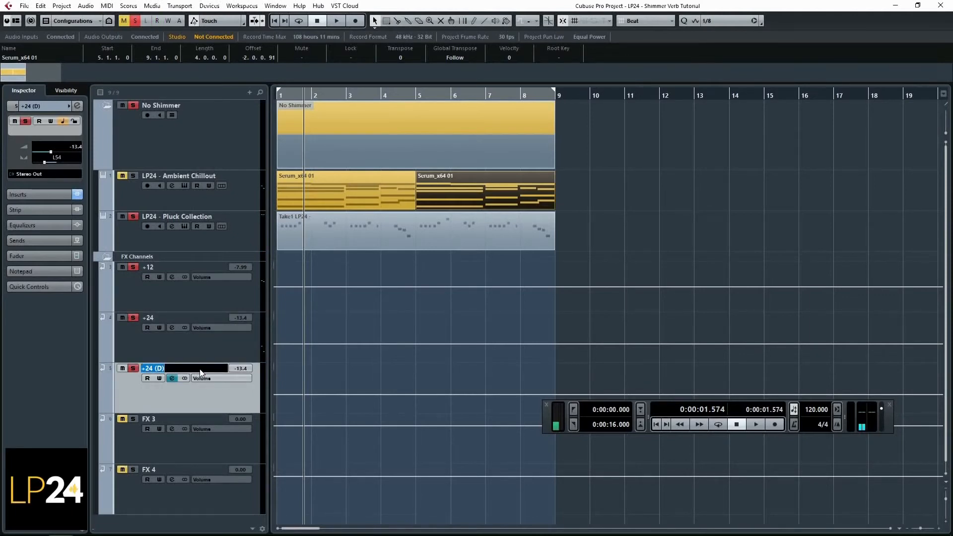
{"action": "type", "text": "+36"}
{"action": "key", "text": "Return"}
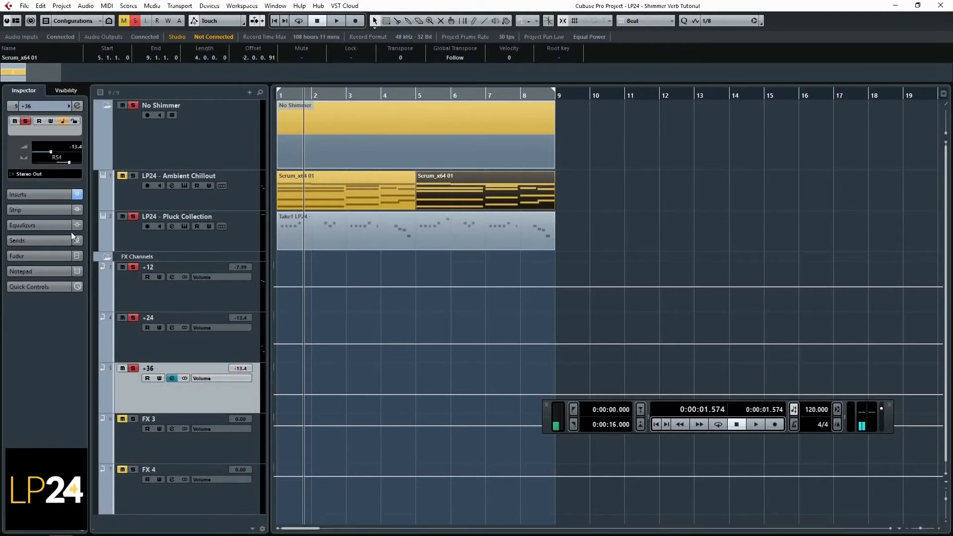
Step: On the +36 channel's H-Delay, set the delay time to a 1/16 triplet and raise the dry/wet mix and output
{"action": "left_click", "coordinate": [77, 106]}
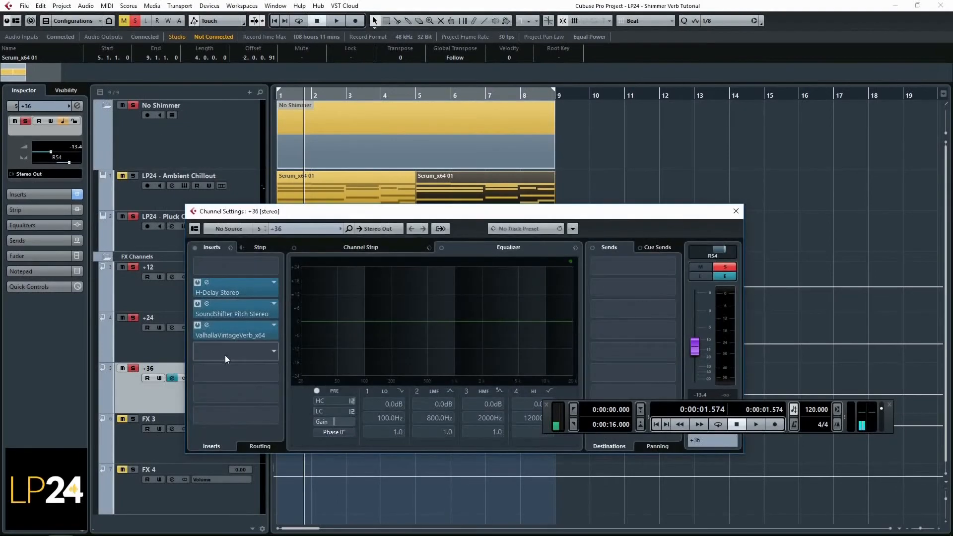
{"action": "left_click", "coordinate": [241, 321]}
{"action": "left_click", "coordinate": [222, 292]}
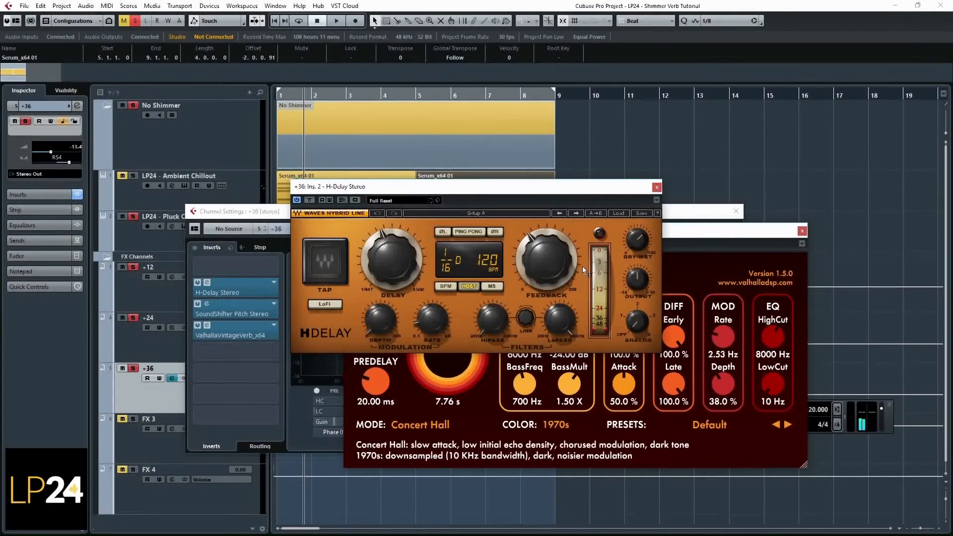
{"action": "left_click_drag", "start_coordinate": [394, 260], "coordinate": [392, 272]}
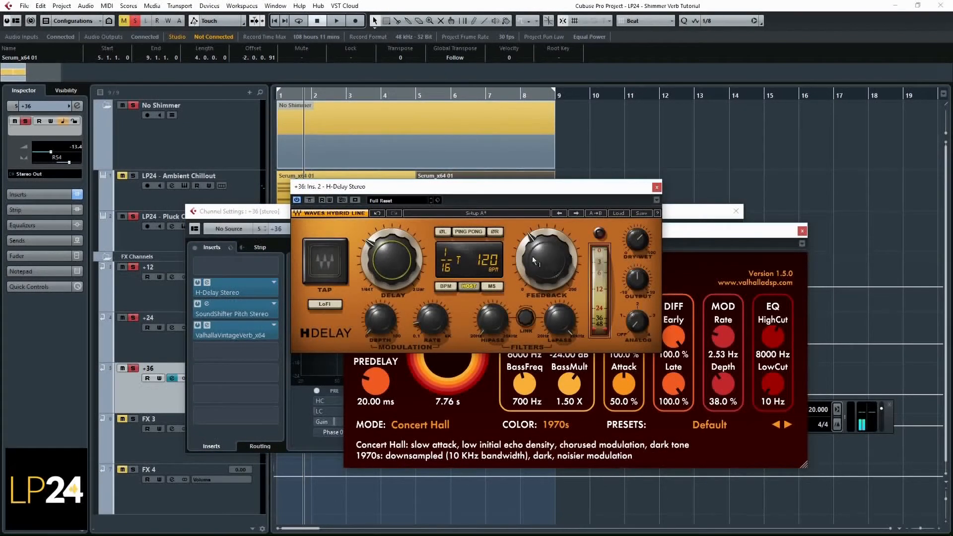
{"action": "left_click_drag", "start_coordinate": [639, 242], "coordinate": [639, 229]}
{"action": "left_click_drag", "start_coordinate": [640, 283], "coordinate": [641, 280]}
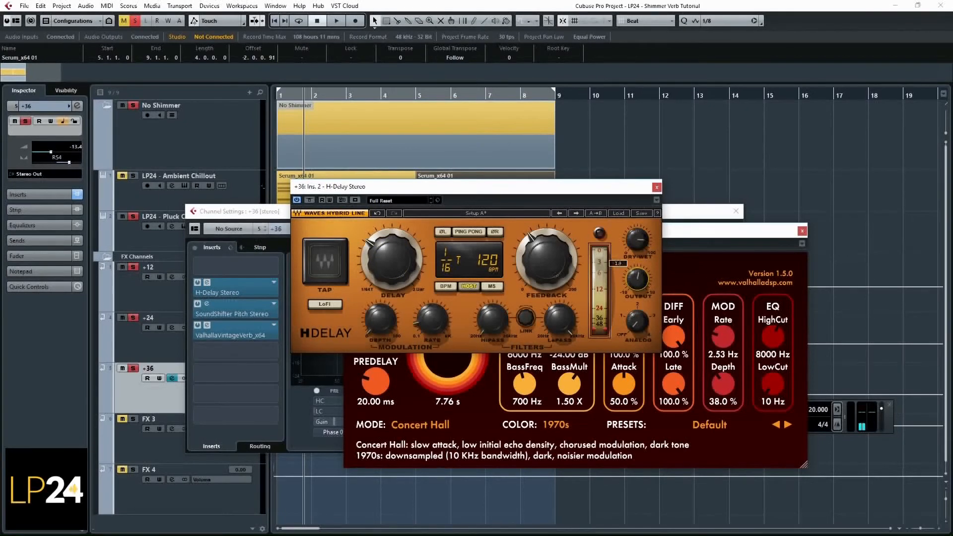
Step: On the +36 ValhallaVintageVerb, set decay to 8.16 s, predelay to 48.46 ms and HighShelf to -14.50 dB, and adjust HighCut and LowCut
{"action": "left_click_drag", "start_coordinate": [444, 361], "coordinate": [445, 359]}
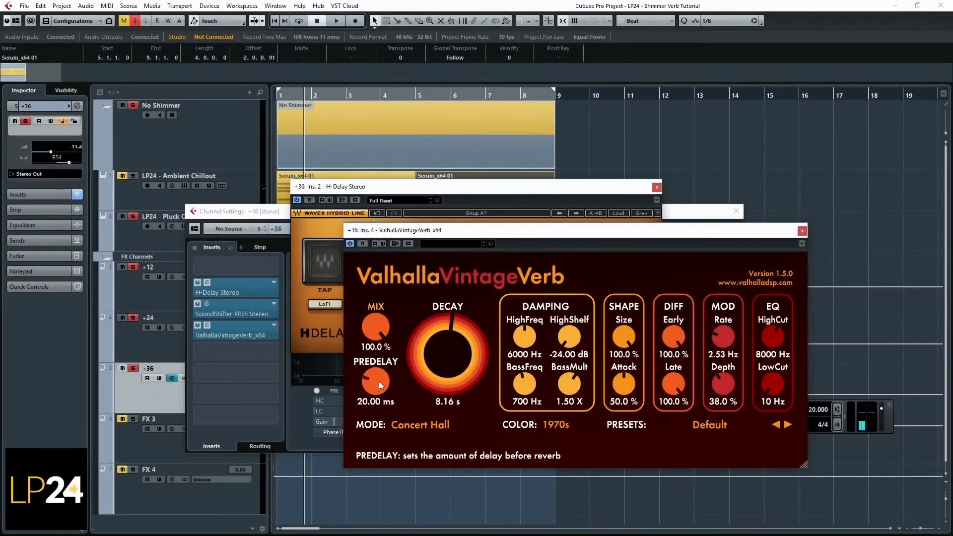
{"action": "left_click_drag", "start_coordinate": [383, 387], "coordinate": [390, 372]}
{"action": "left_click_drag", "start_coordinate": [580, 336], "coordinate": [577, 281]}
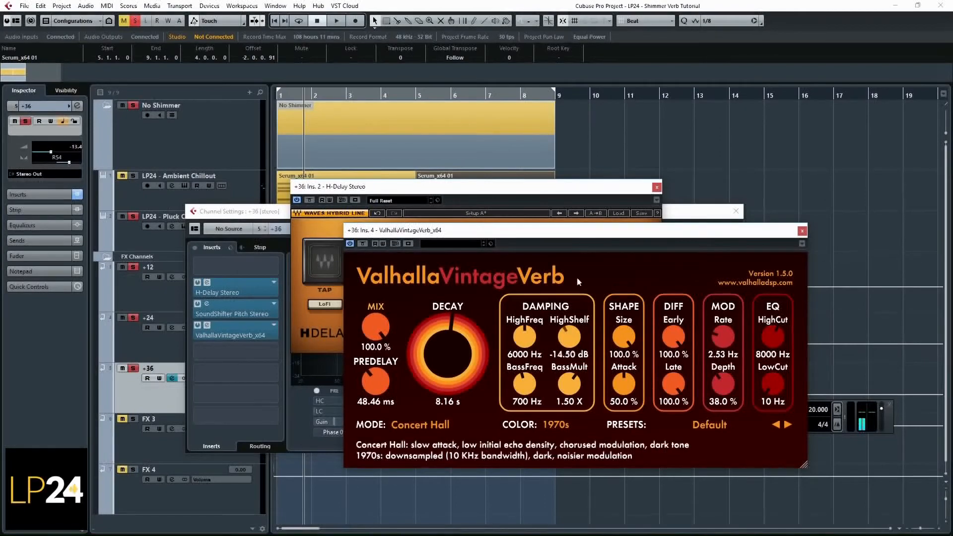
{"action": "left_click_drag", "start_coordinate": [770, 338], "coordinate": [786, 339]}
{"action": "left_click_drag", "start_coordinate": [773, 385], "coordinate": [809, 349]}
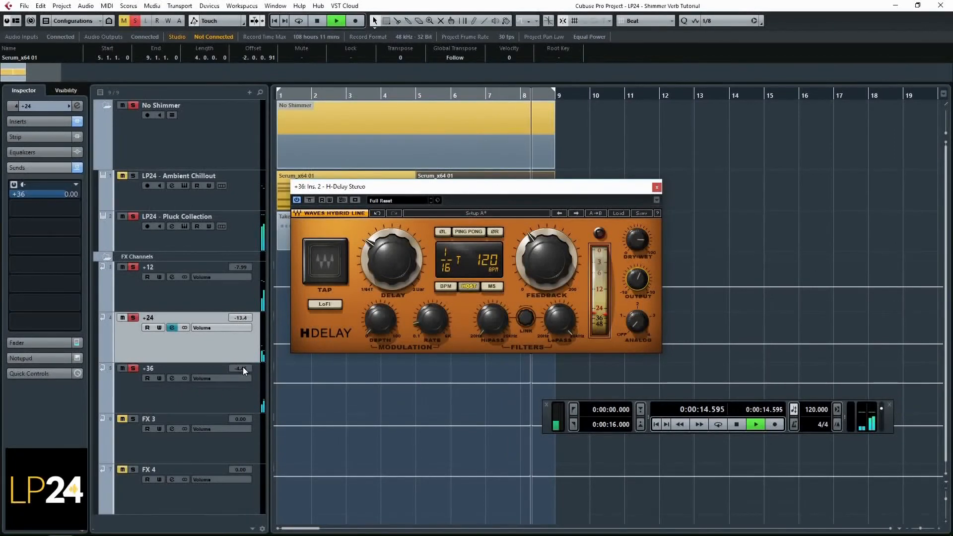
Step: Send the +24 track to +36 and lower the +36 track volume slightly during playback
{"action": "left_click_drag", "start_coordinate": [243, 369], "coordinate": [242, 375]}
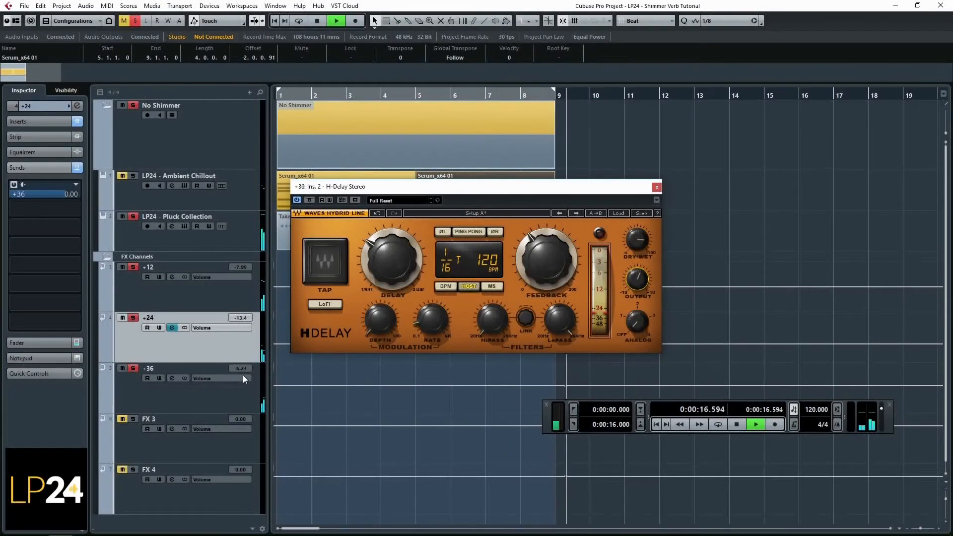
Step: Close the H-Delay window, stop playback and remove the unused FX 3 and FX 4 tracks
{"action": "left_click", "coordinate": [657, 187]}
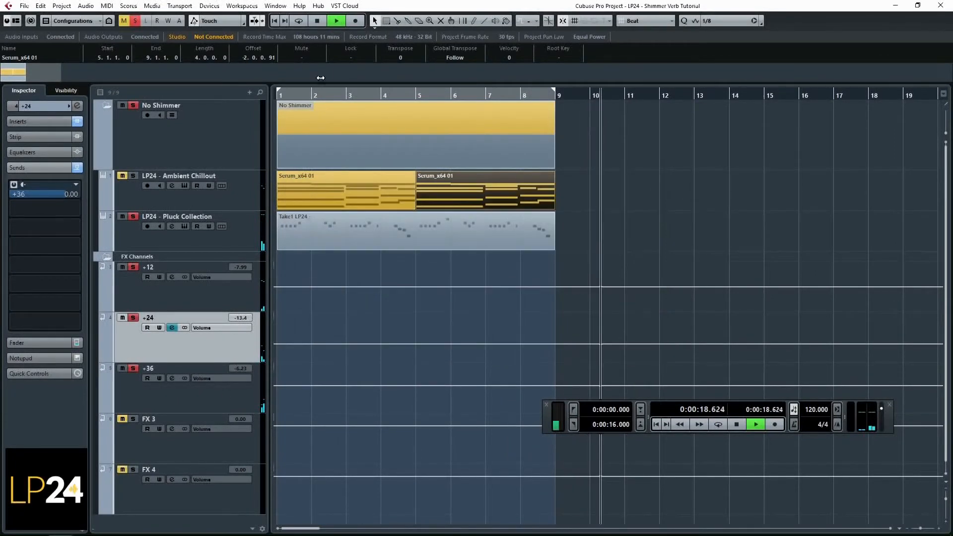
{"action": "key", "text": "space"}
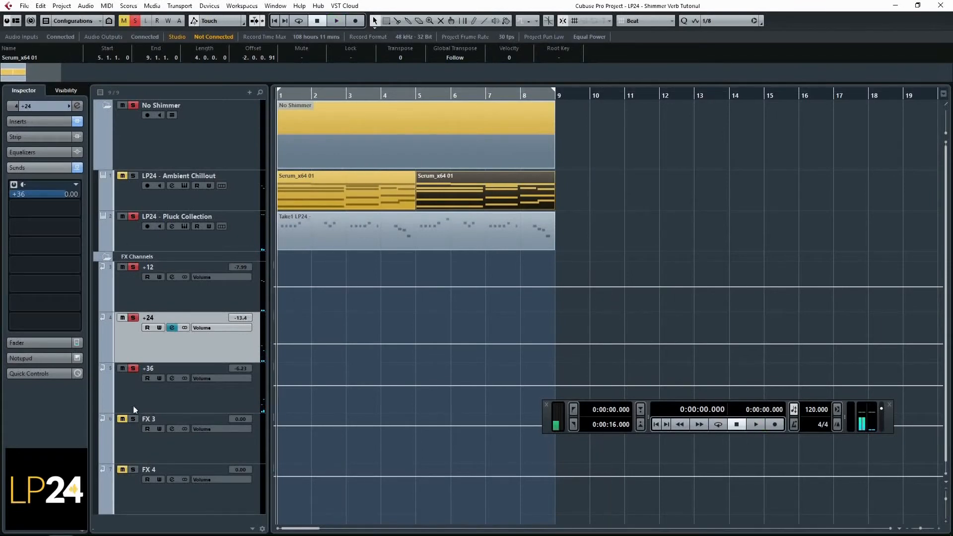
{"action": "left_click", "coordinate": [131, 448]}
{"action": "right_click", "coordinate": [126, 442]}
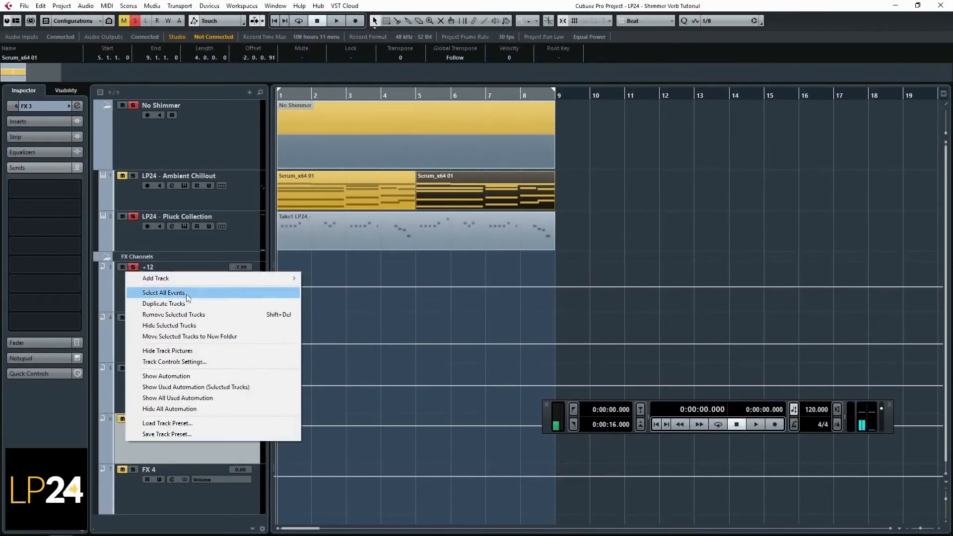
{"action": "left_click", "coordinate": [178, 315]}
{"action": "left_click", "coordinate": [454, 297]}
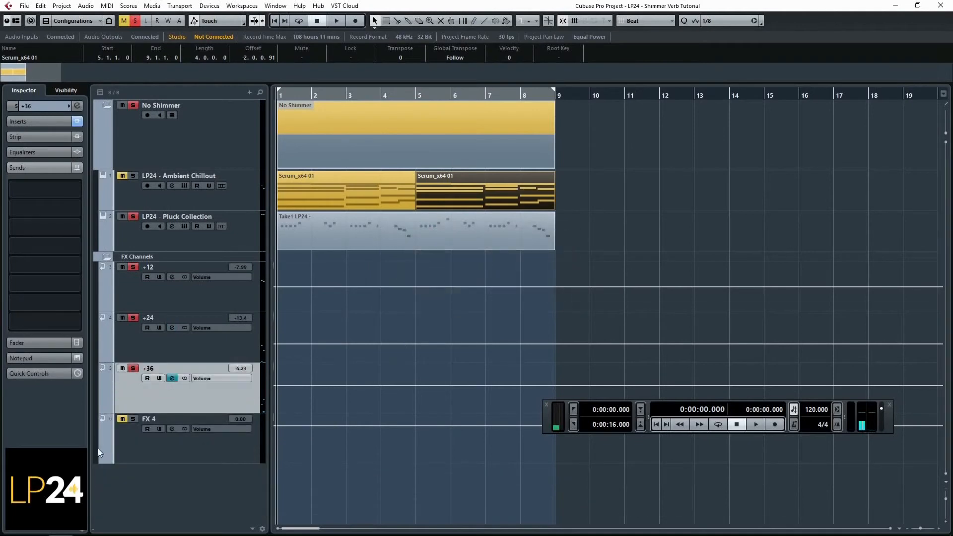
{"action": "right_click", "coordinate": [172, 450]}
{"action": "left_click", "coordinate": [220, 324]}
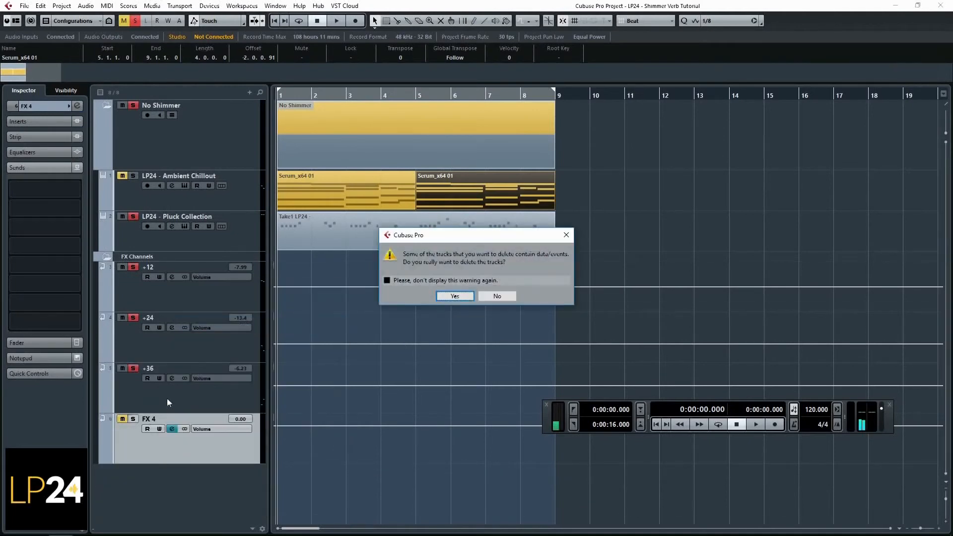
{"action": "left_click", "coordinate": [452, 296]}
Step: Duplicate the +36 track, rename the copy +48 and solo it
{"action": "right_click", "coordinate": [132, 407]}
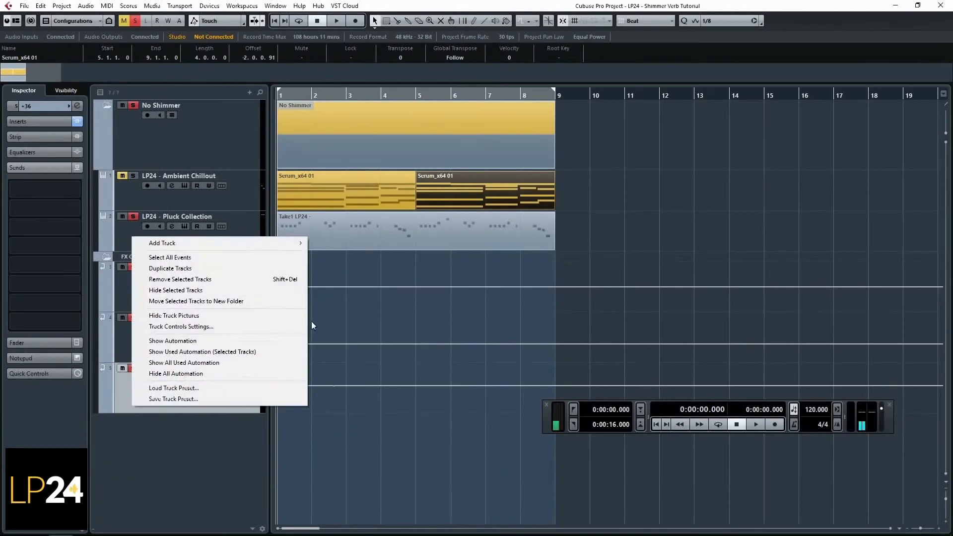
{"action": "left_click", "coordinate": [187, 269]}
{"action": "double_click", "coordinate": [152, 420]}
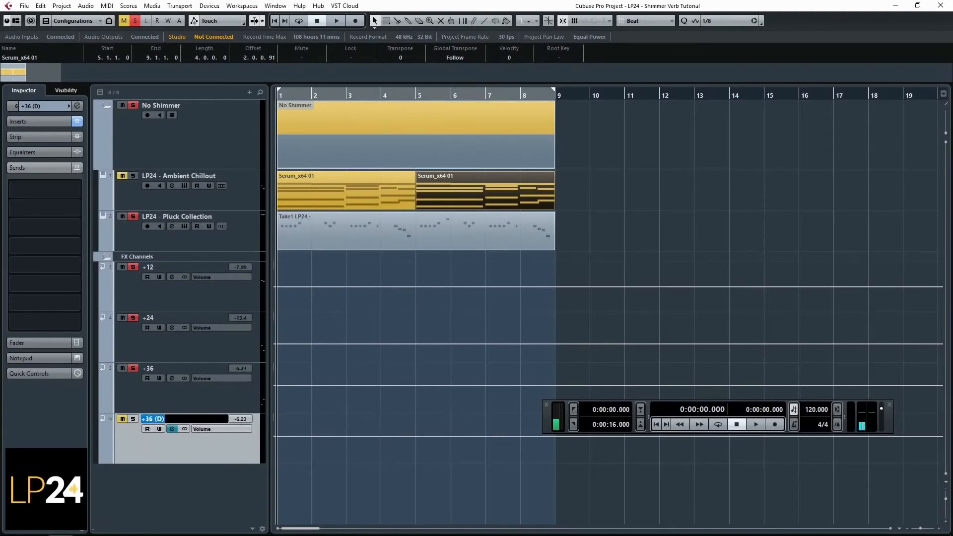
{"action": "type", "text": "+48"}
{"action": "key", "text": "Return"}
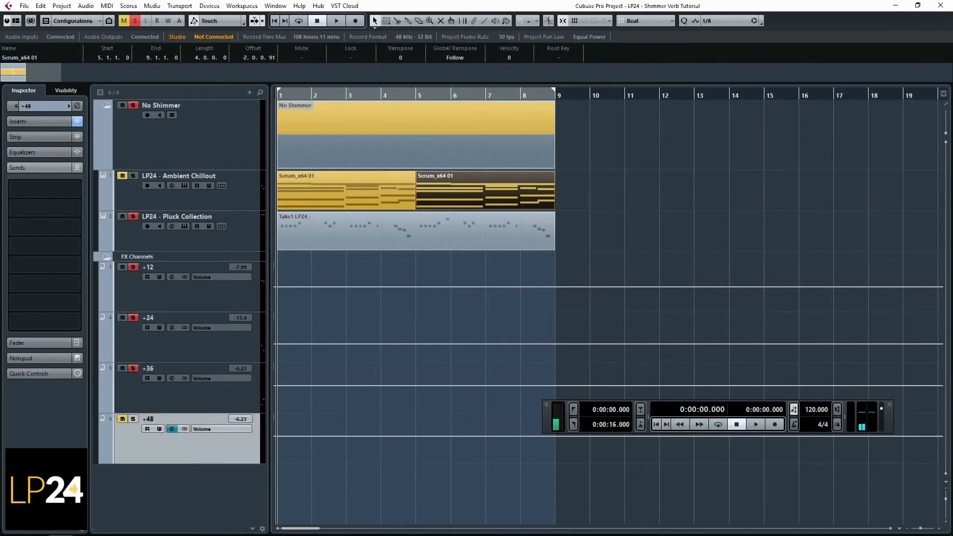
{"action": "left_click", "coordinate": [132, 419]}
Step: Add a send from the +36 track to the +48 channel
{"action": "key", "text": "Up"}
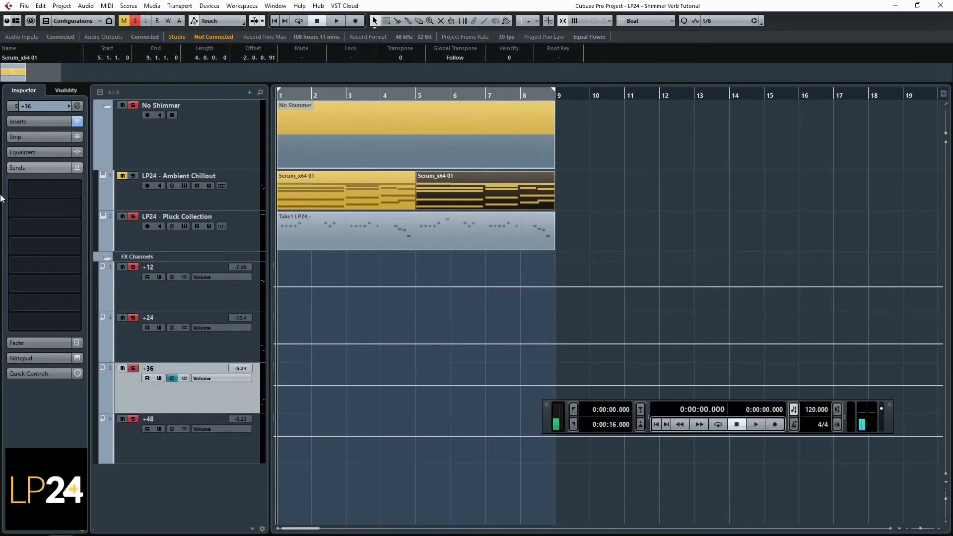
{"action": "left_click", "coordinate": [78, 190]}
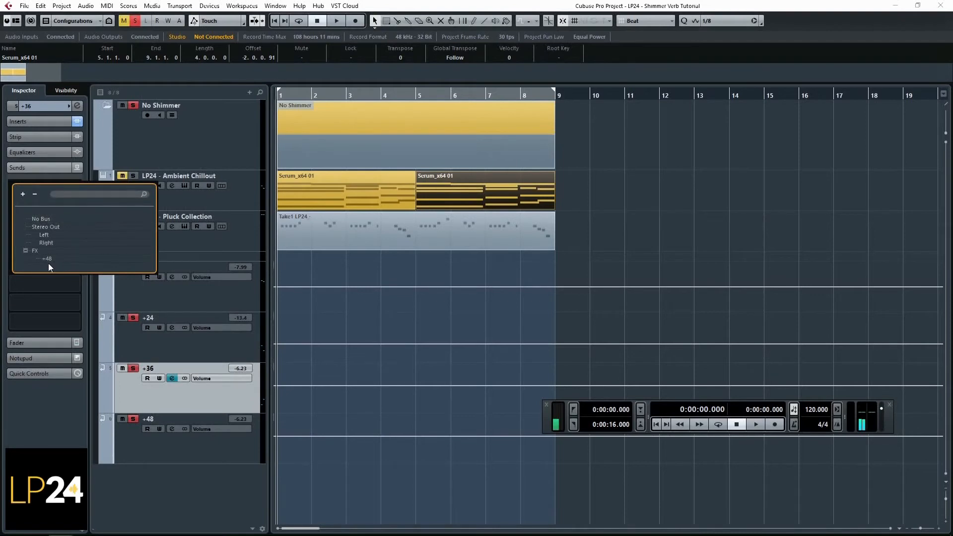
{"action": "left_click", "coordinate": [48, 264]}
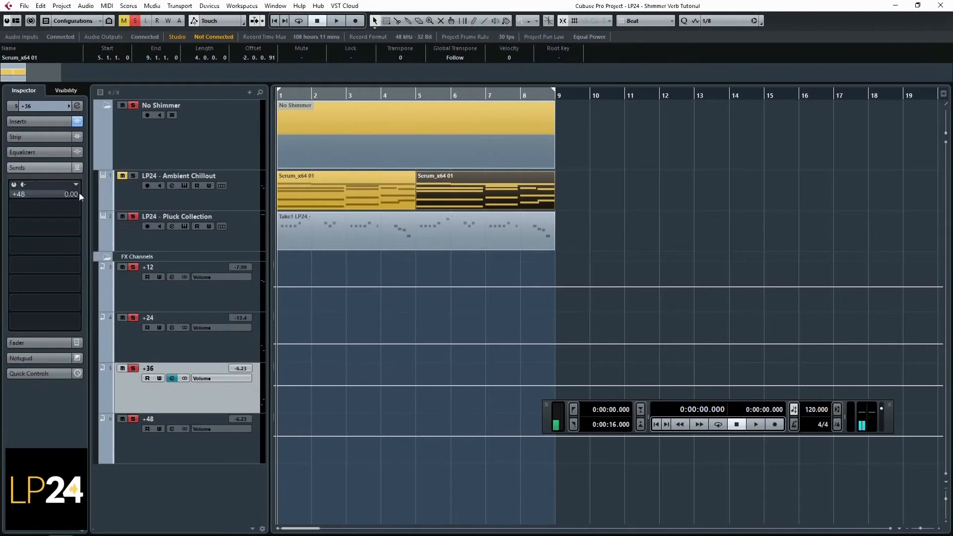
Step: Rename the +48 track to +53 and set its SoundShifter Pitch transposition to 7 semitones
{"action": "left_click", "coordinate": [165, 448]}
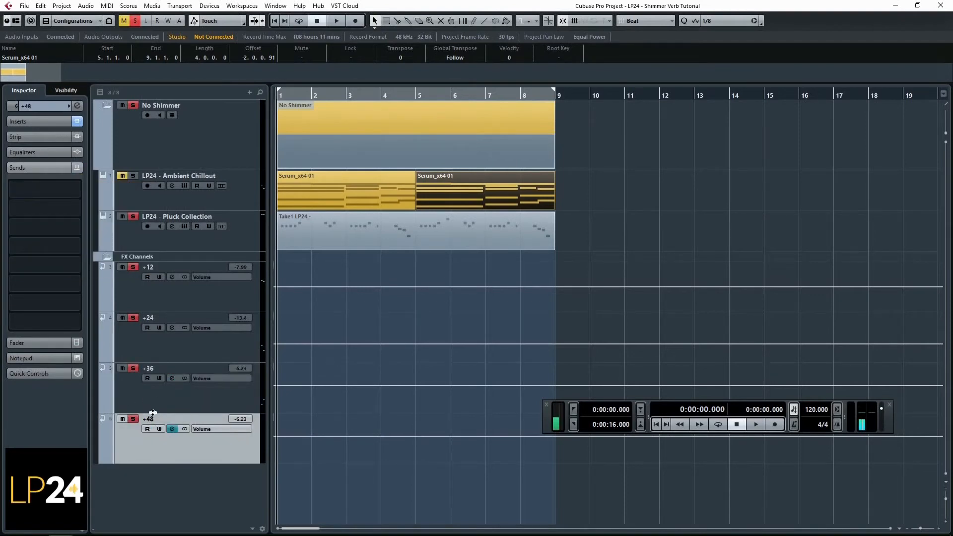
{"action": "double_click", "coordinate": [152, 420]}
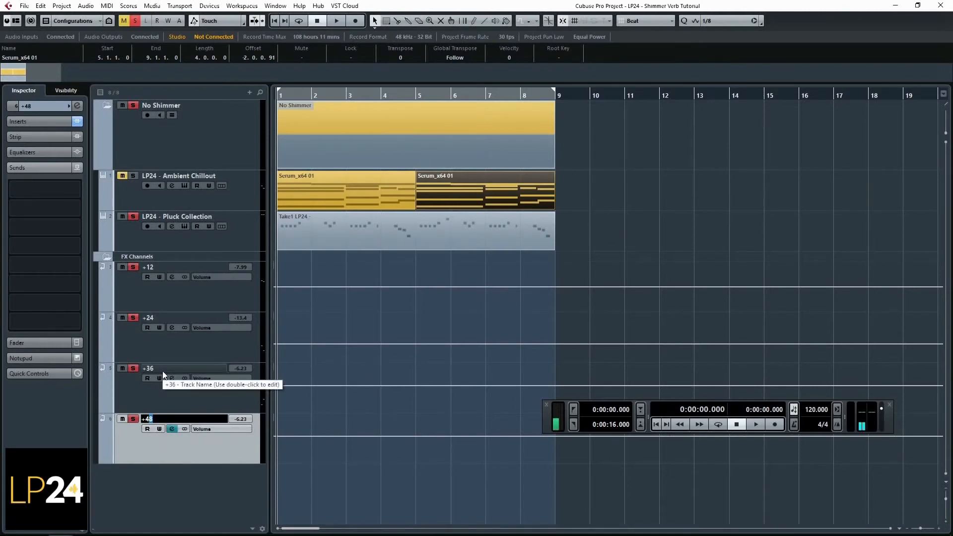
{"action": "key", "text": "BackSpace"}
{"action": "type", "text": "53"}
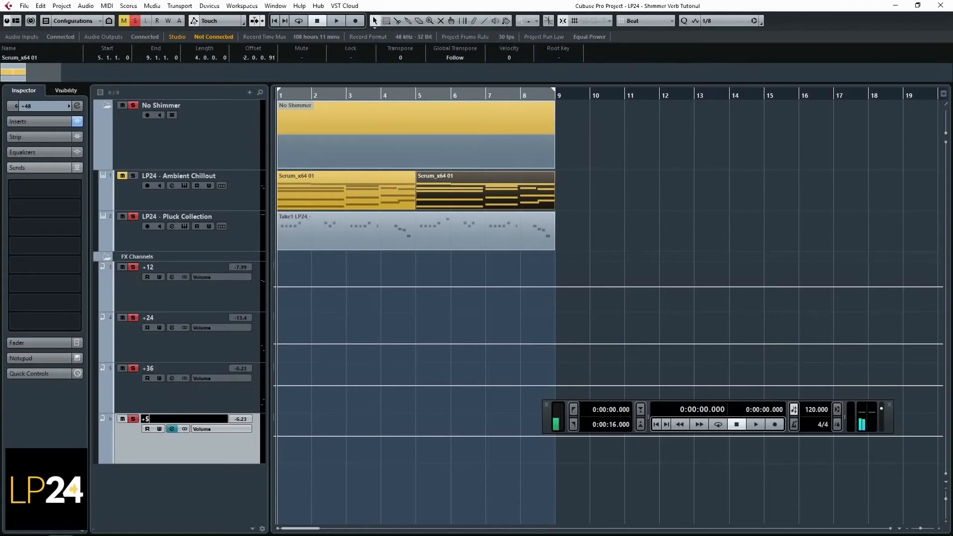
{"action": "key", "text": "Return"}
{"action": "left_click", "coordinate": [17, 123]}
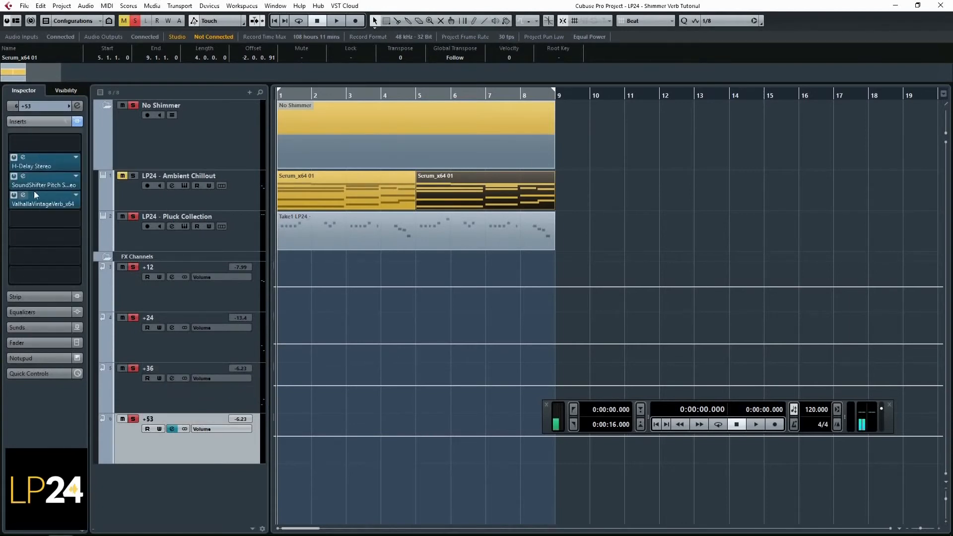
{"action": "left_click", "coordinate": [42, 181]}
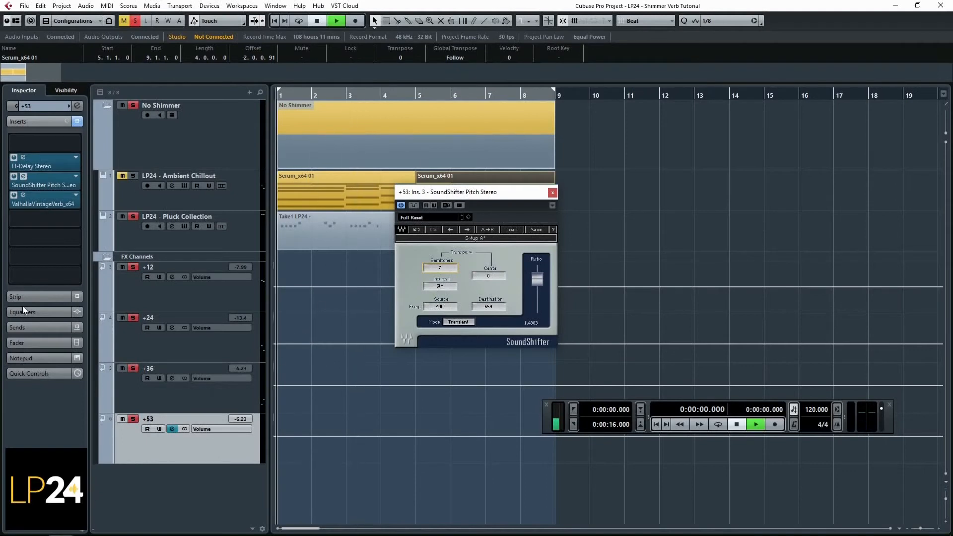
Step: During playback, activate the +36 track's send to +53 at a level of 3.85 and raise the +53 volume to -0.74
{"action": "key", "text": "space"}
{"action": "left_click", "coordinate": [135, 394]}
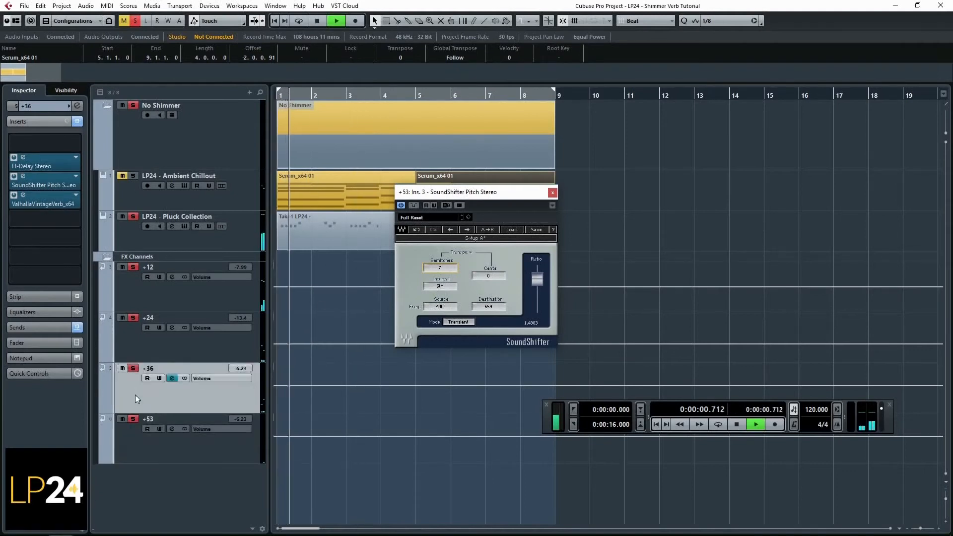
{"action": "left_click", "coordinate": [32, 328]}
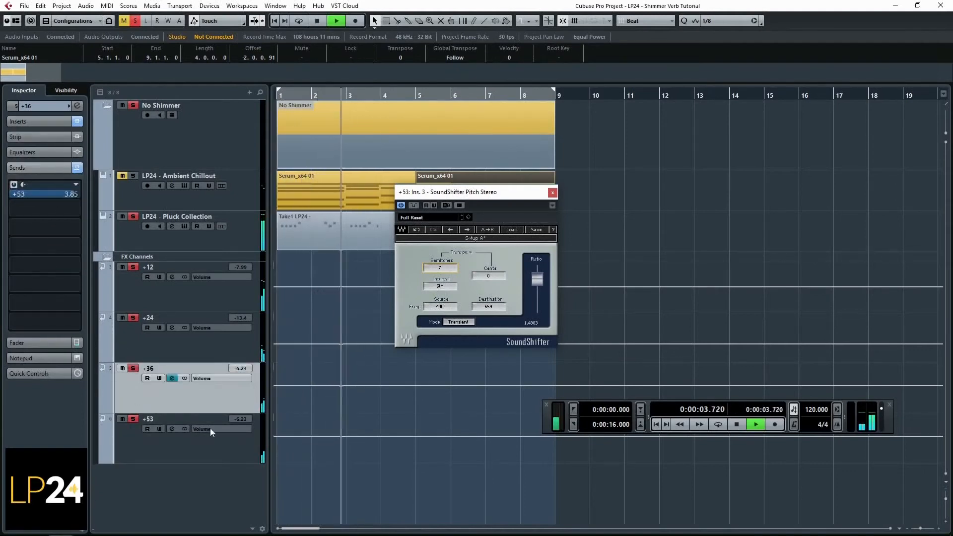
Step: Pan the +36 channel to L82, set its volume to -5.14 and lower the mix on its ValhallaVintageVerb
{"action": "left_click", "coordinate": [11, 105]}
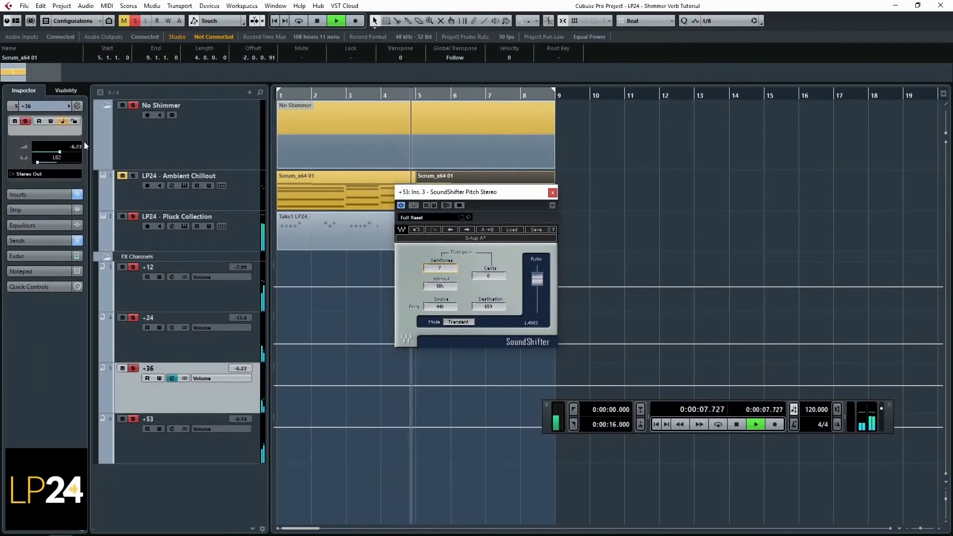
{"action": "left_click", "coordinate": [77, 105]}
{"action": "left_click", "coordinate": [553, 192]}
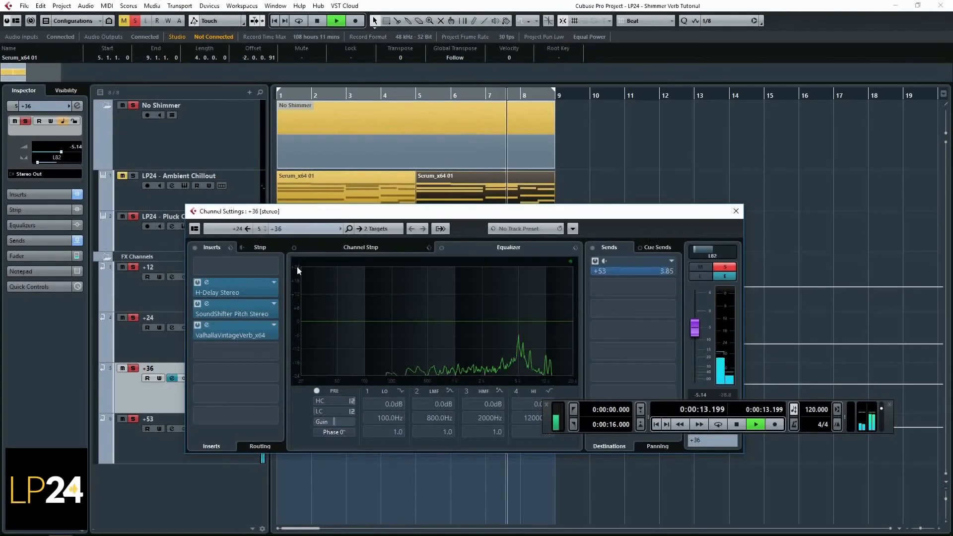
{"action": "left_click", "coordinate": [222, 333]}
{"action": "left_click_drag", "start_coordinate": [376, 327], "coordinate": [382, 390]}
{"action": "left_click", "coordinate": [245, 289]}
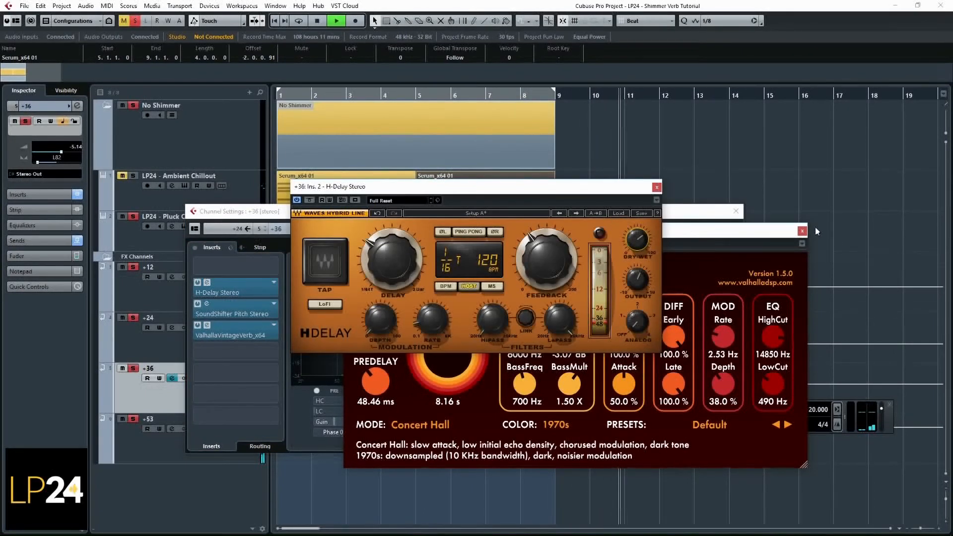
{"action": "left_click", "coordinate": [802, 230]}
{"action": "left_click", "coordinate": [657, 187]}
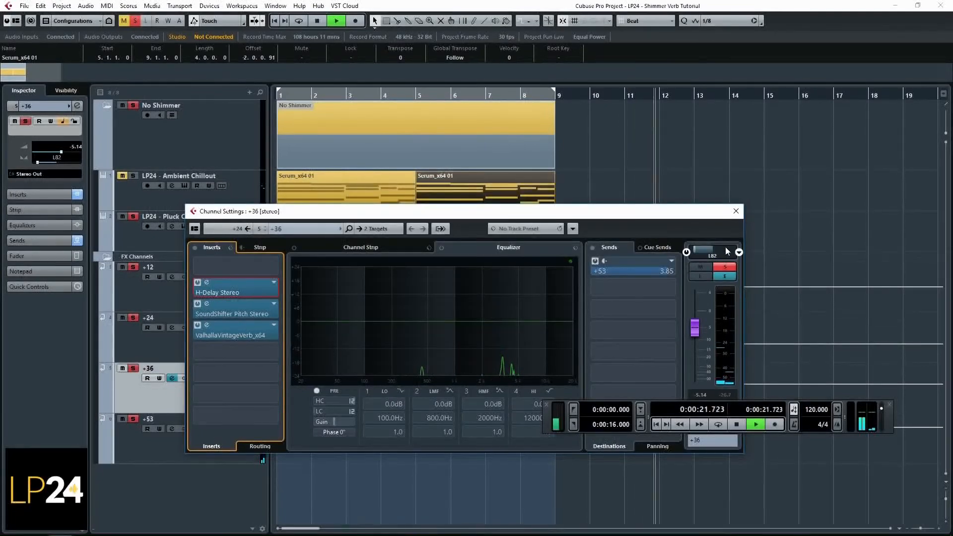
{"action": "left_click", "coordinate": [736, 211]}
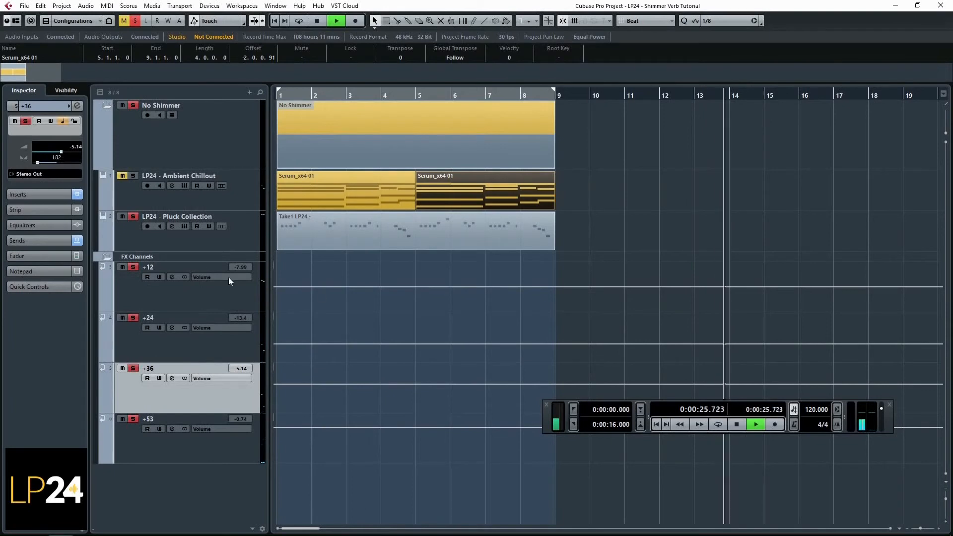
Step: Turn on cycle playback for the marked range and select the Ambient Chillout track for playback
{"action": "left_click", "coordinate": [217, 241]}
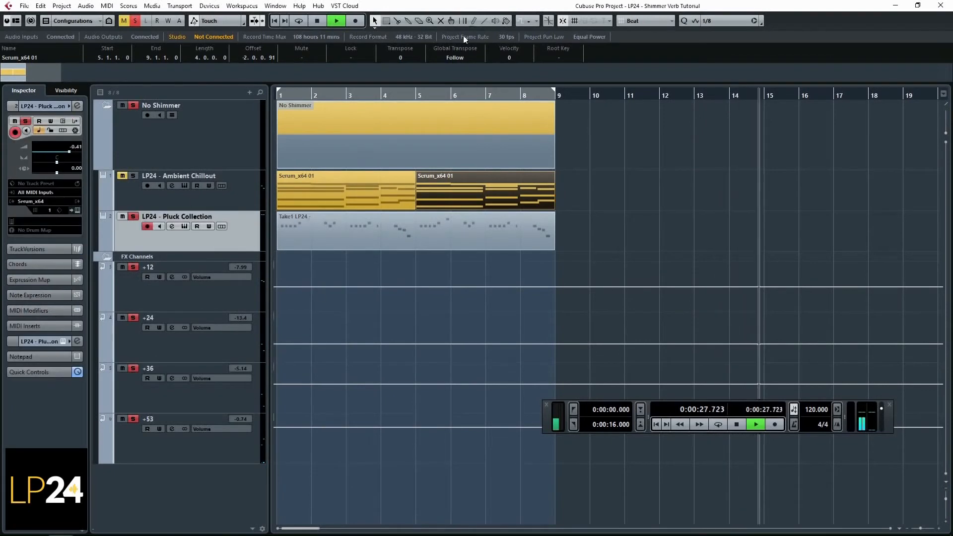
{"action": "left_click", "coordinate": [464, 92]}
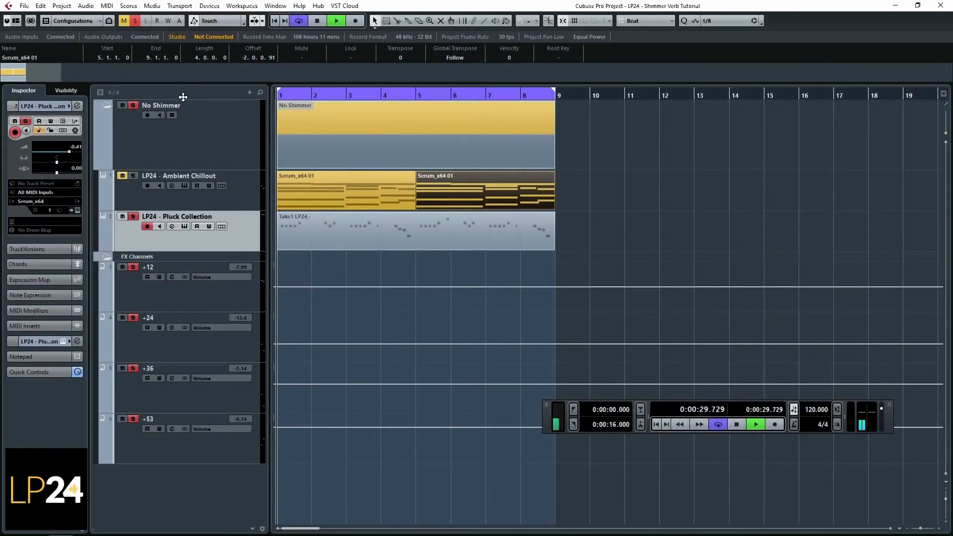
{"action": "key", "text": "space"}
{"action": "left_click", "coordinate": [134, 188]}
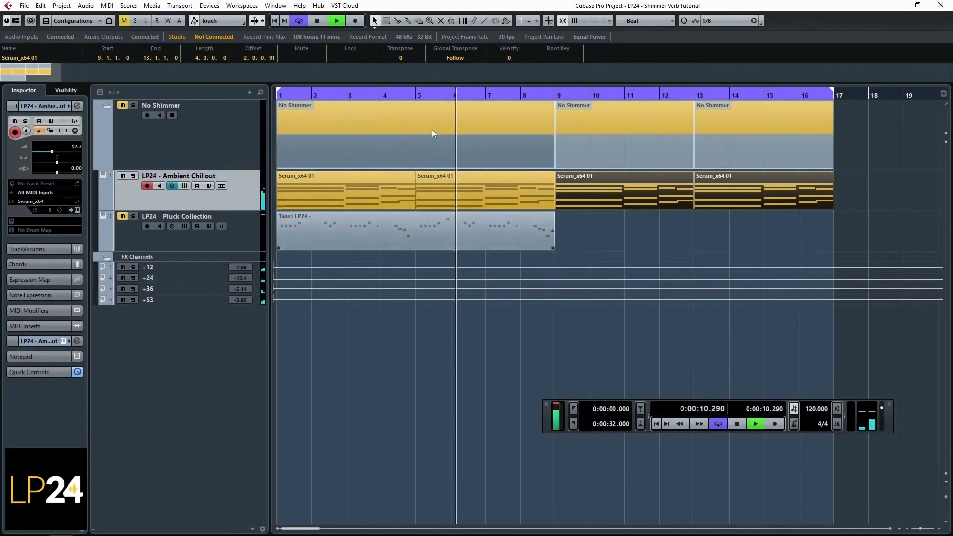
Step: Enlarge the +53 track, pan it to R24, stop playback and lower its volume to -8.89
{"action": "left_click_drag", "start_coordinate": [168, 303], "coordinate": [176, 387]}
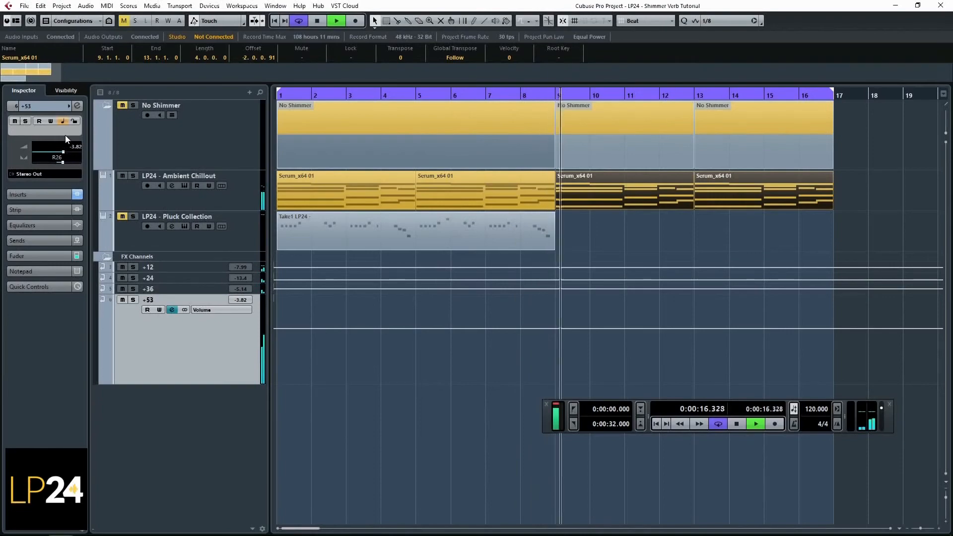
{"action": "left_click", "coordinate": [78, 106]}
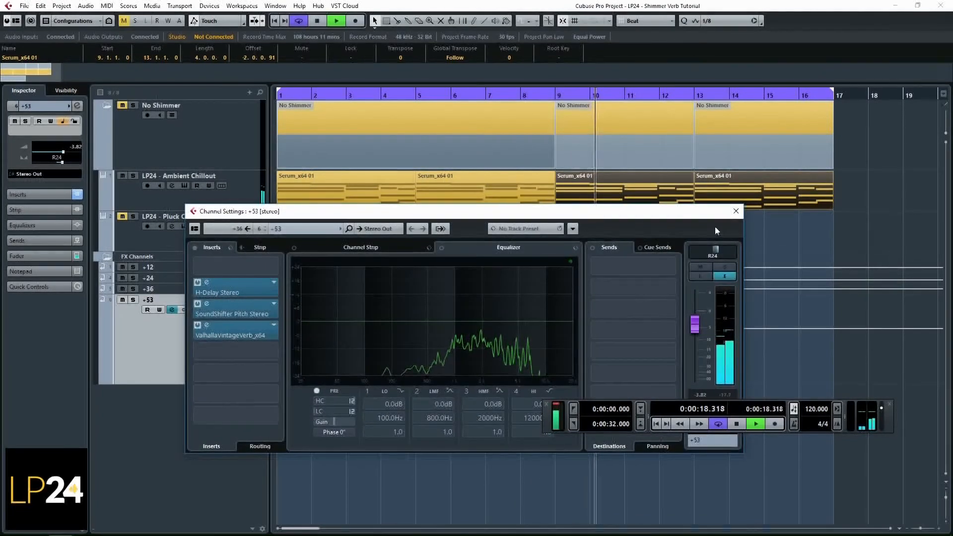
{"action": "key", "text": "space"}
{"action": "left_click", "coordinate": [735, 211]}
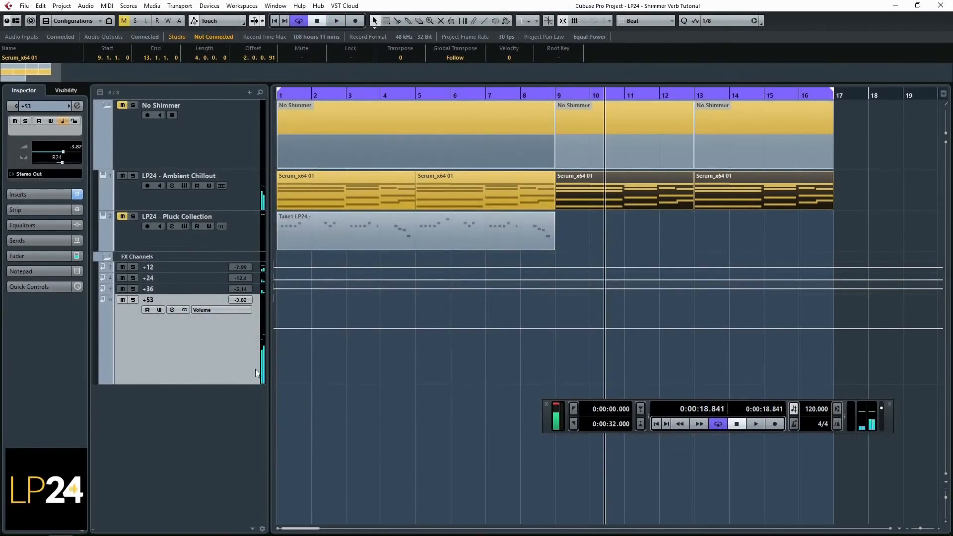
{"action": "mouse_move", "coordinate": [240, 305]}
{"action": "left_mouse_down"}
{"action": "mouse_move", "coordinate": [239, 346]}
{"action": "mouse_move", "coordinate": [243, 321]}
{"action": "left_mouse_up"}
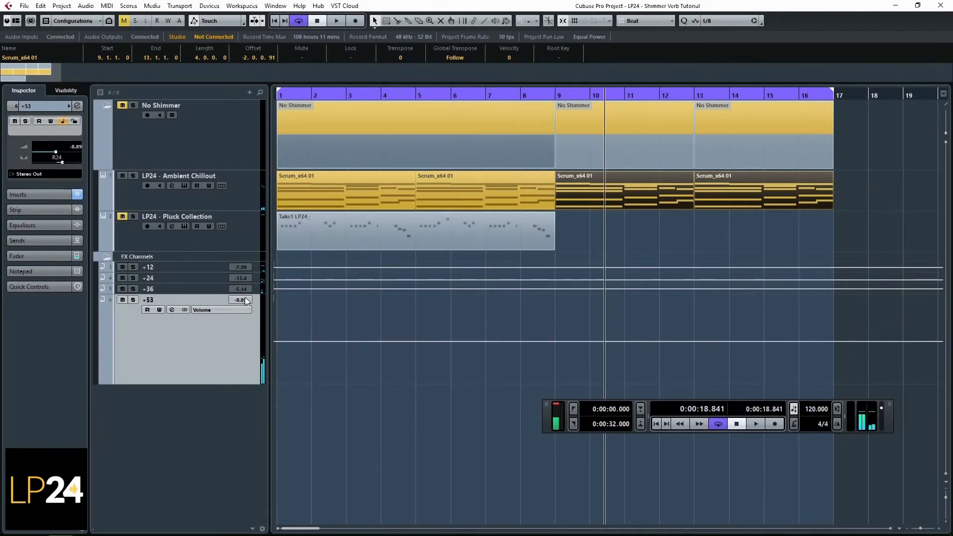
Step: In the +12 channel's equalizer, boost 433.3 Hz by 4.4 dB and cut 19258 Hz by 18.8 dB
{"action": "left_click", "coordinate": [168, 277]}
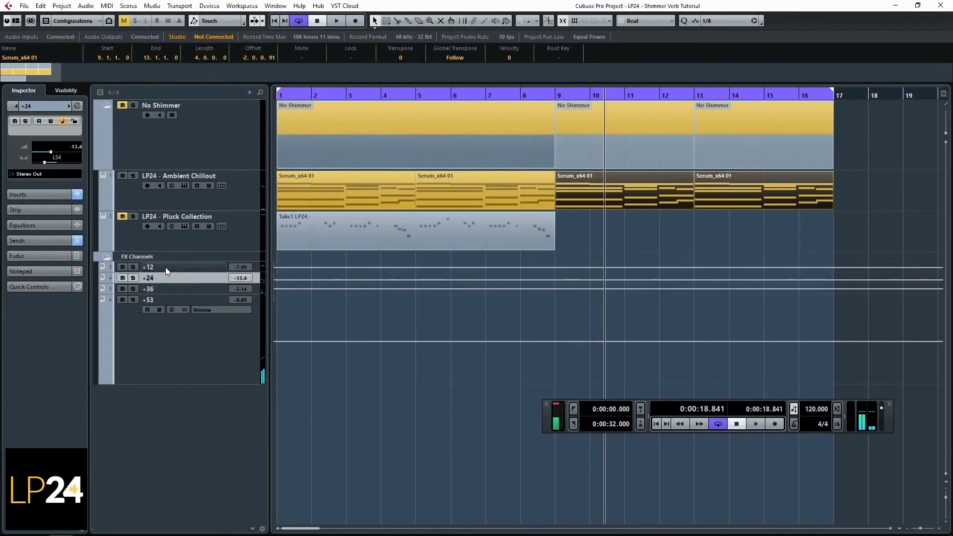
{"action": "left_click", "coordinate": [166, 267]}
{"action": "left_click", "coordinate": [78, 106]}
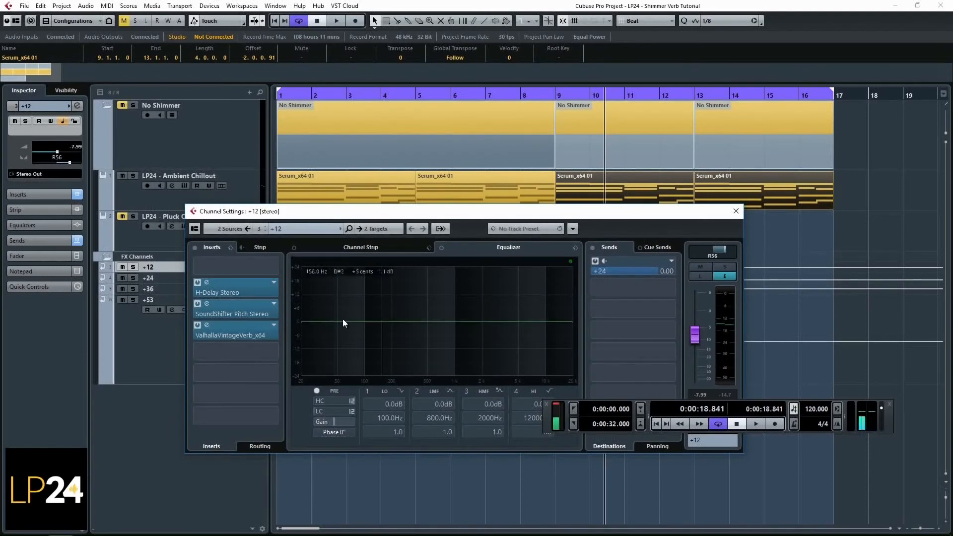
{"action": "left_click_drag", "start_coordinate": [415, 321], "coordinate": [412, 304]}
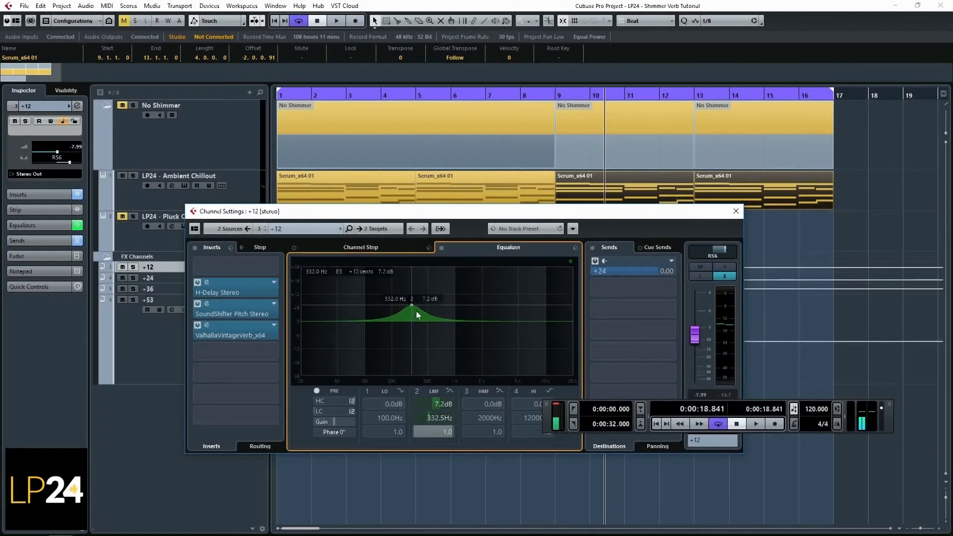
{"action": "left_click_drag", "start_coordinate": [491, 322], "coordinate": [571, 365]}
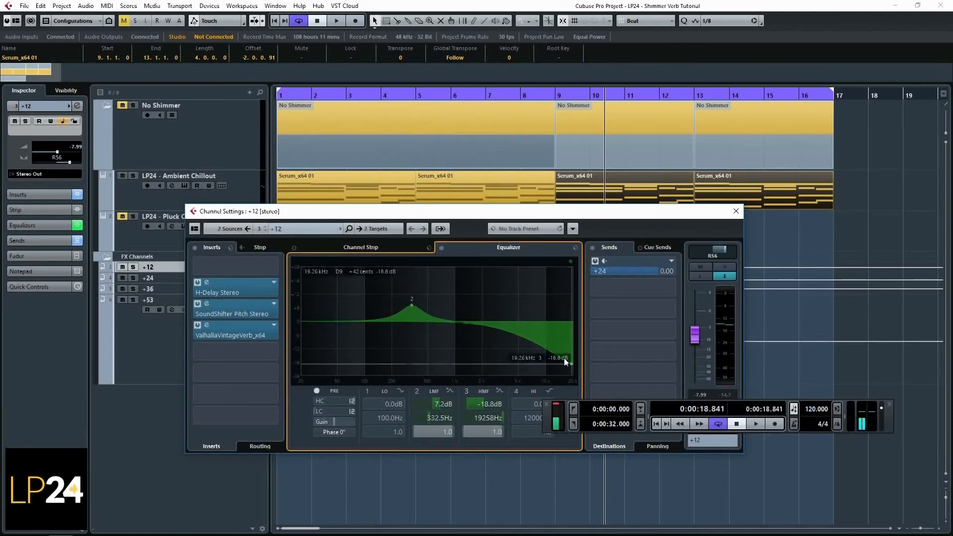
{"action": "left_click_drag", "start_coordinate": [405, 300], "coordinate": [422, 314]}
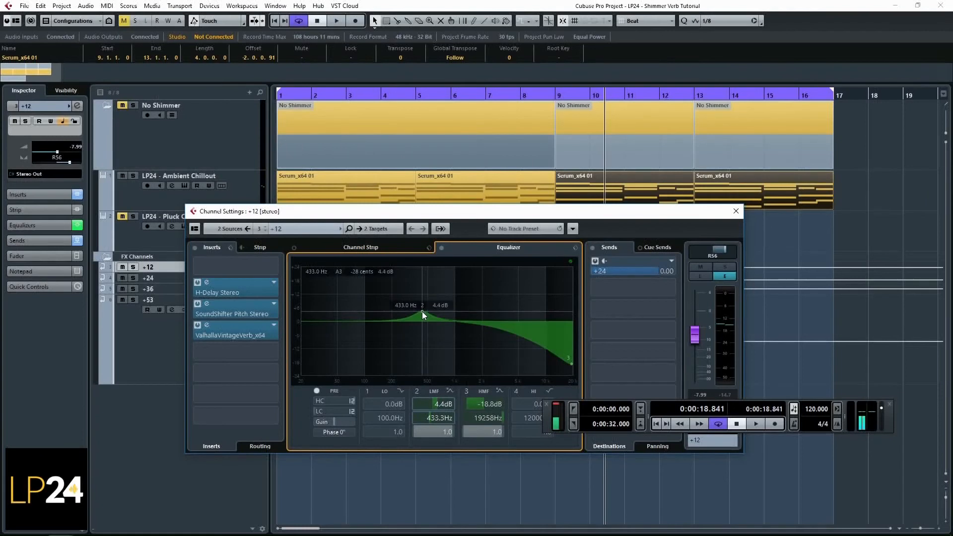
Step: During playback, set the +12 channel's low-mid EQ band to an 11.1 dB boost at 208.6 Hz with Q 0.4
{"action": "key", "text": "space"}
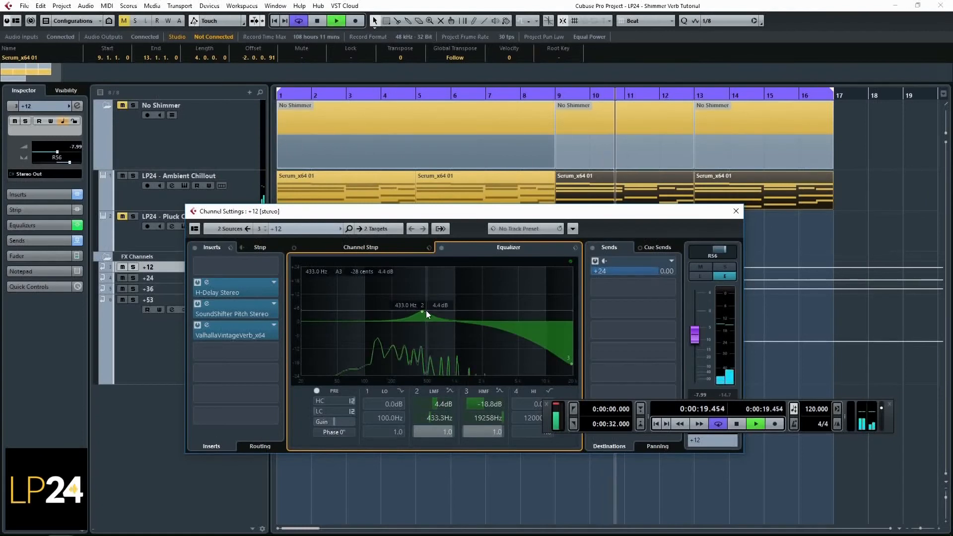
{"action": "left_click_drag", "start_coordinate": [423, 313], "coordinate": [445, 450]}
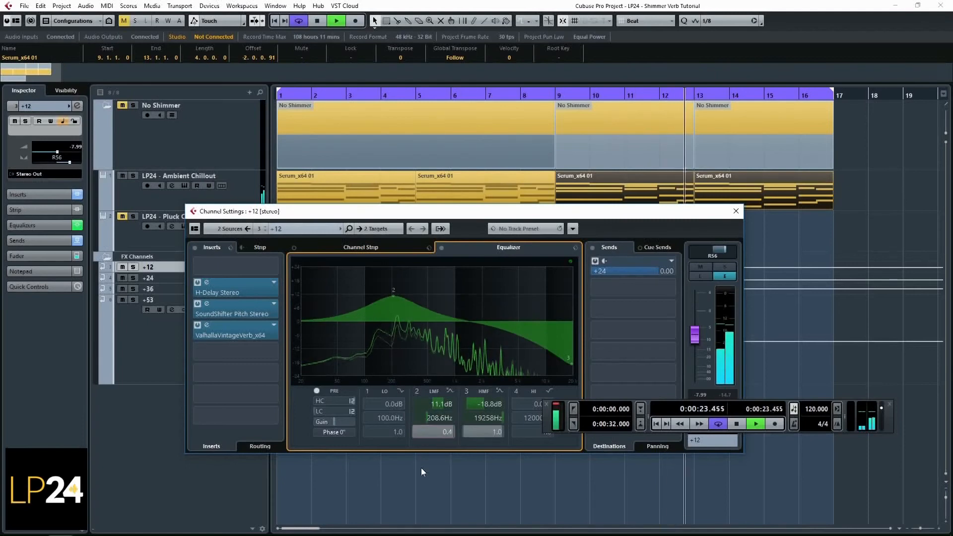
{"action": "key", "text": "space"}
{"action": "left_click", "coordinate": [737, 211]}
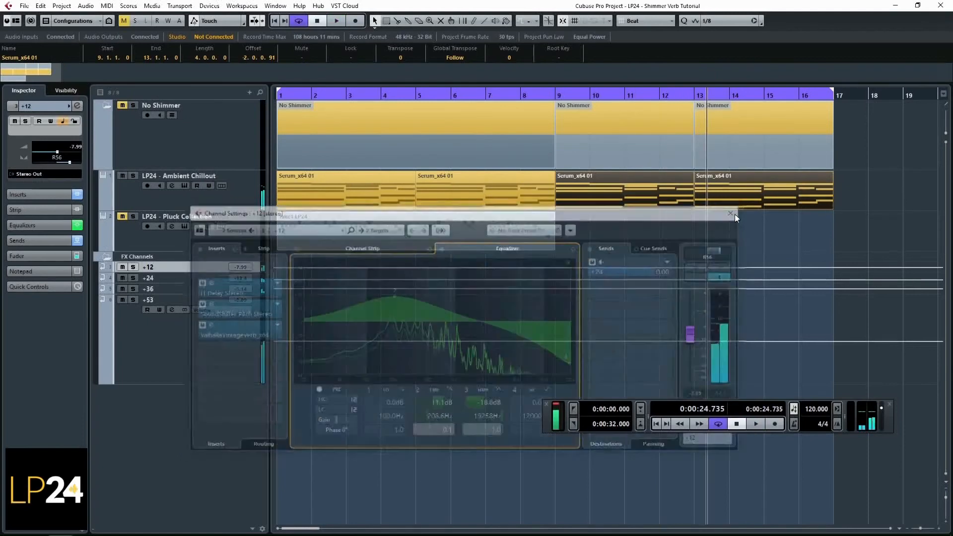
Step: Lower the +24 channel's volume to -15.9 and cut its high EQ band around 10.9 kHz
{"action": "left_click", "coordinate": [174, 279]}
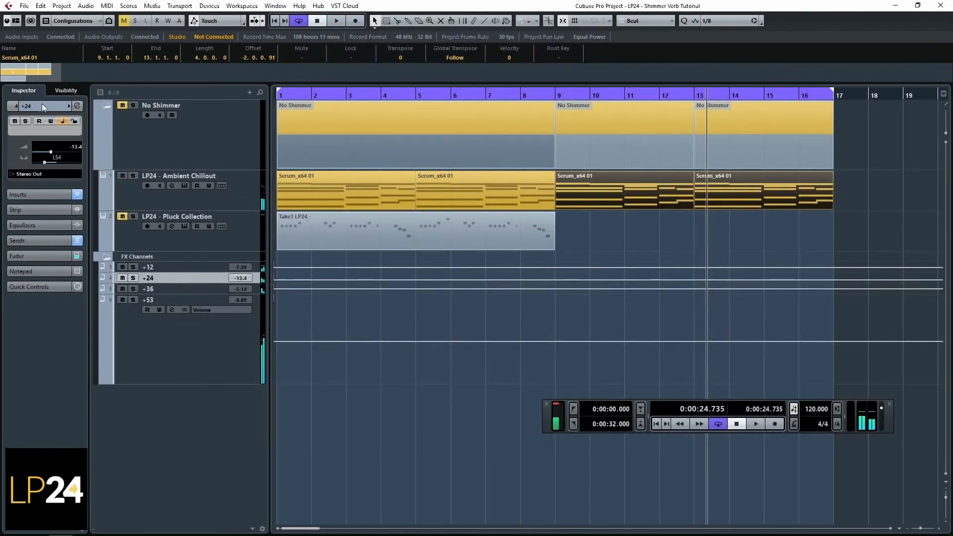
{"action": "left_click", "coordinate": [77, 106]}
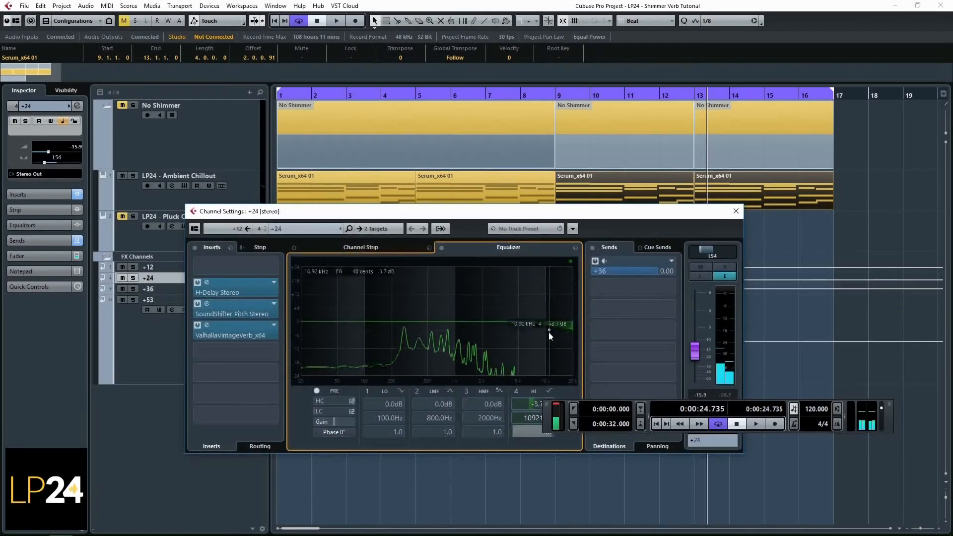
Step: In the +36 channel's equalizer, boost 422.5 Hz by 7.2 dB, cut the highs from 5257 Hz and pull down the low band
{"action": "left_click", "coordinate": [150, 289]}
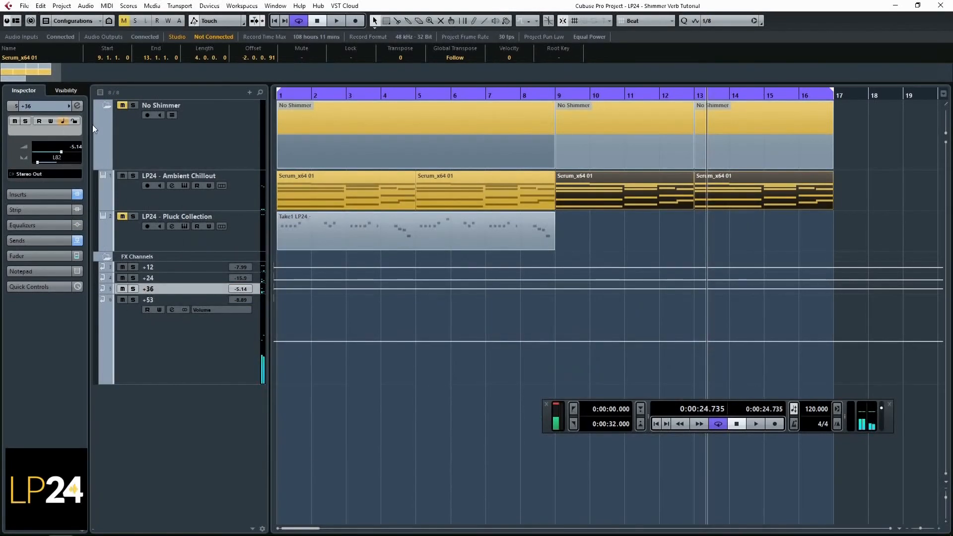
{"action": "left_click", "coordinate": [77, 106]}
{"action": "left_click", "coordinate": [416, 306]}
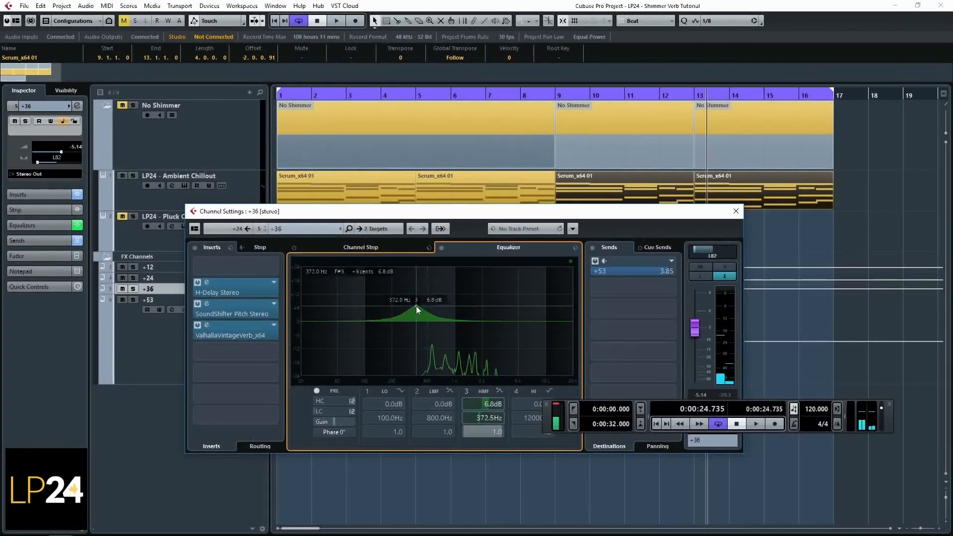
{"action": "left_click_drag", "start_coordinate": [419, 305], "coordinate": [422, 305]}
{"action": "left_click_drag", "start_coordinate": [531, 322], "coordinate": [520, 364]}
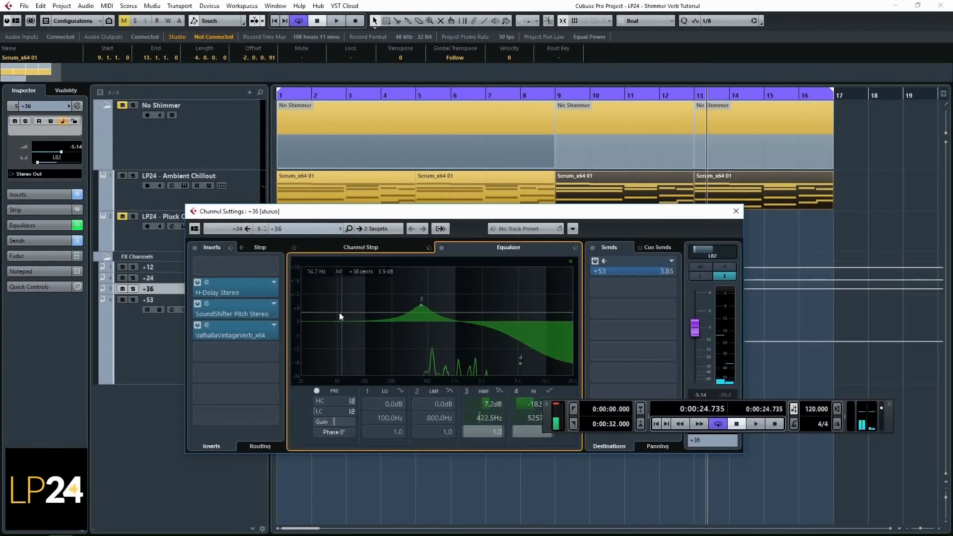
{"action": "left_click_drag", "start_coordinate": [340, 319], "coordinate": [348, 363]}
{"action": "left_click", "coordinate": [735, 212]}
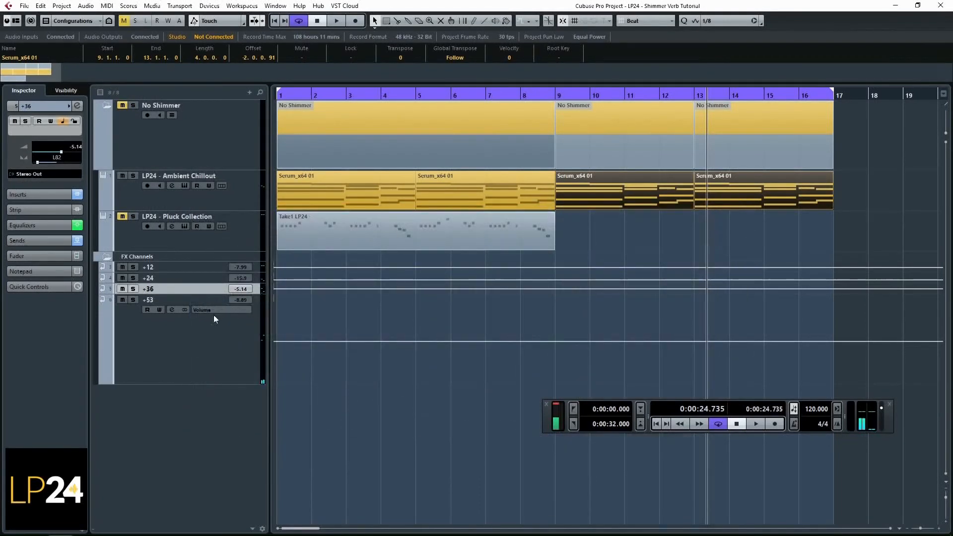
Step: Lower the +53 channel's volume to -12.0 and insert ValhallaUberMod after its ValhallaVintageVerb
{"action": "left_click", "coordinate": [213, 315]}
{"action": "left_click_drag", "start_coordinate": [78, 146], "coordinate": [79, 156]}
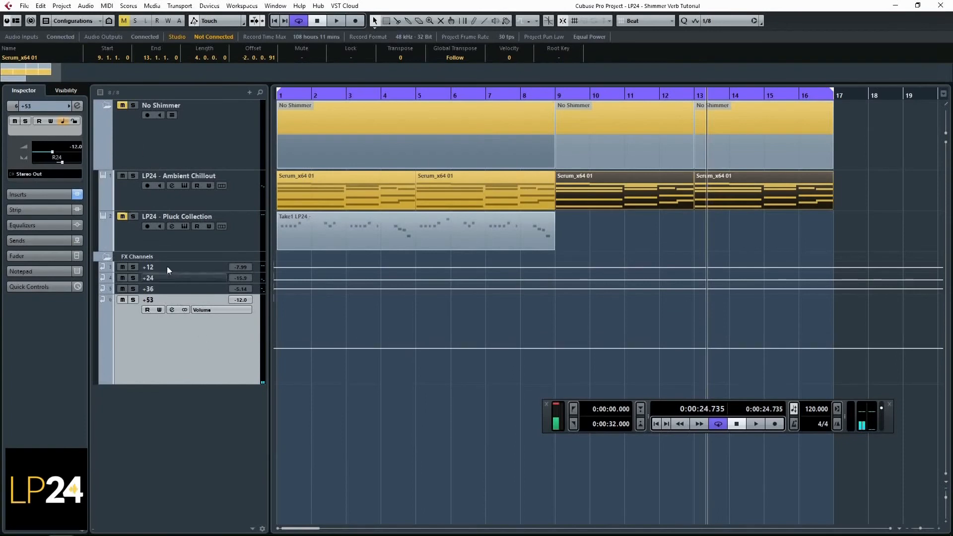
{"action": "left_click", "coordinate": [172, 309]}
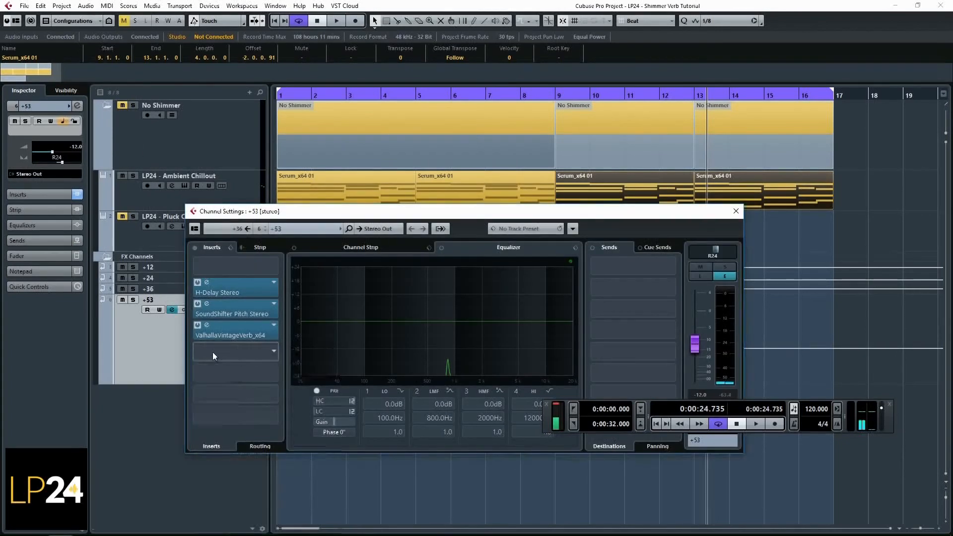
{"action": "left_click", "coordinate": [214, 356]}
{"action": "type", "text": "valh"}
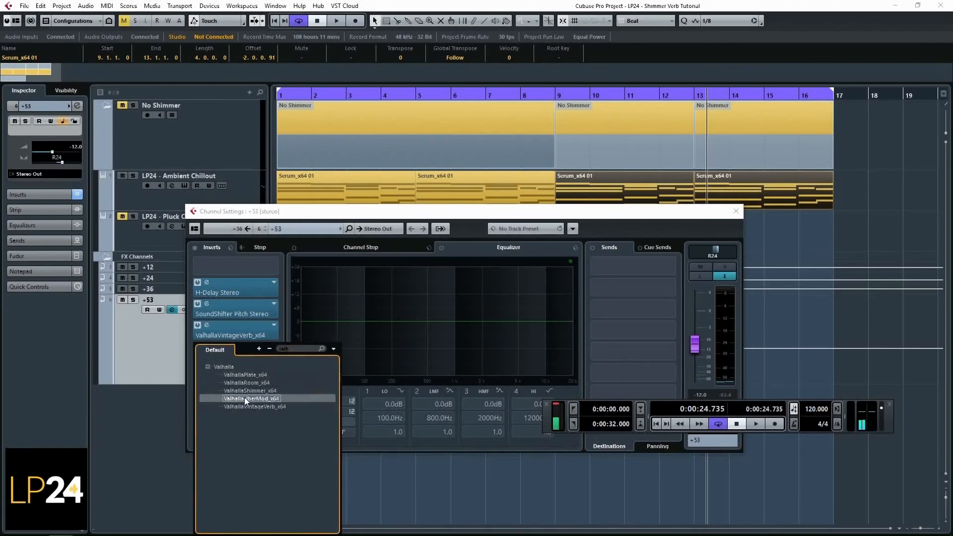
{"action": "left_click", "coordinate": [245, 398]}
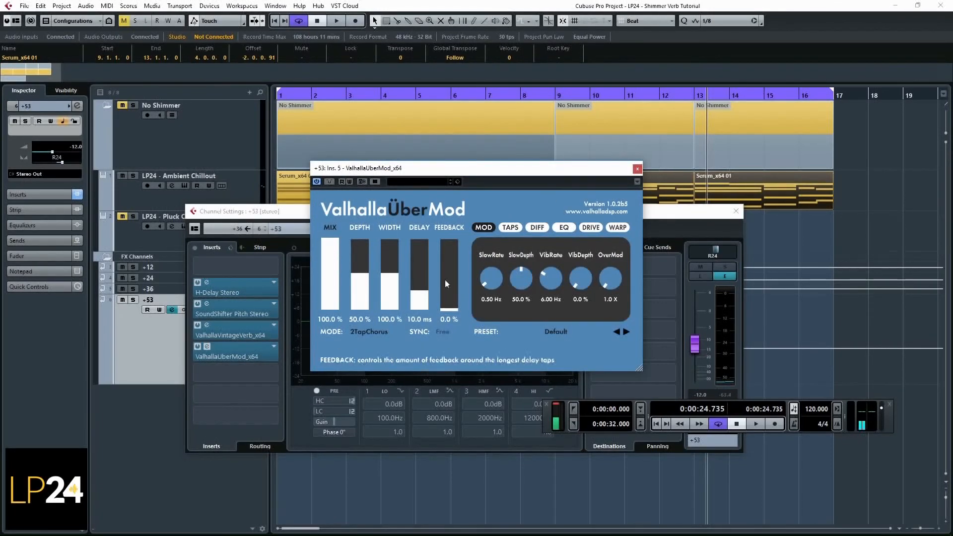
Step: During playback, set ValhallaUberMod's depth to 84.5%, width to 153.5% and delay to 290.5 ms, and raise its feedback
{"action": "key", "text": "space"}
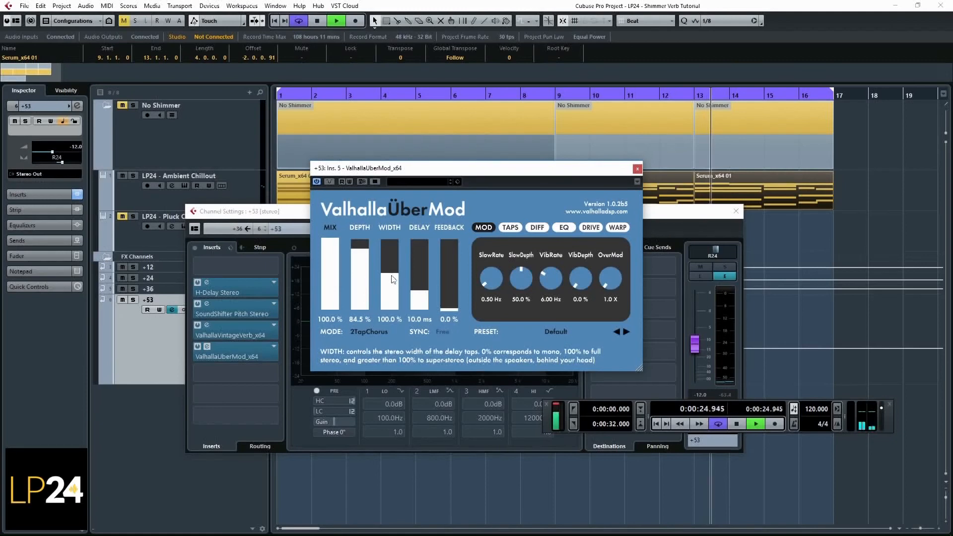
{"action": "left_click", "coordinate": [395, 259]}
{"action": "left_click_drag", "start_coordinate": [392, 255], "coordinate": [393, 256]}
{"action": "left_click_drag", "start_coordinate": [420, 292], "coordinate": [420, 260]}
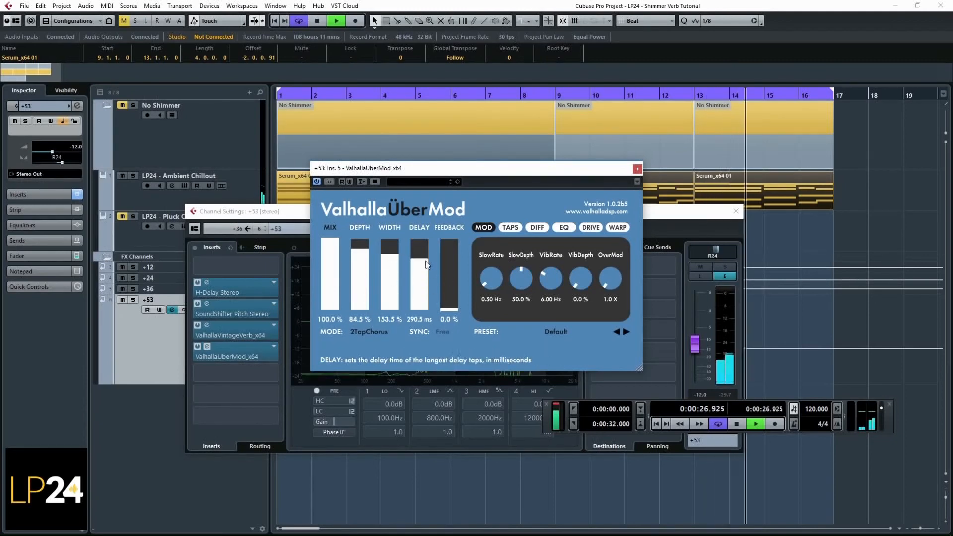
{"action": "left_click_drag", "start_coordinate": [449, 293], "coordinate": [451, 272]}
{"action": "left_click", "coordinate": [637, 169]}
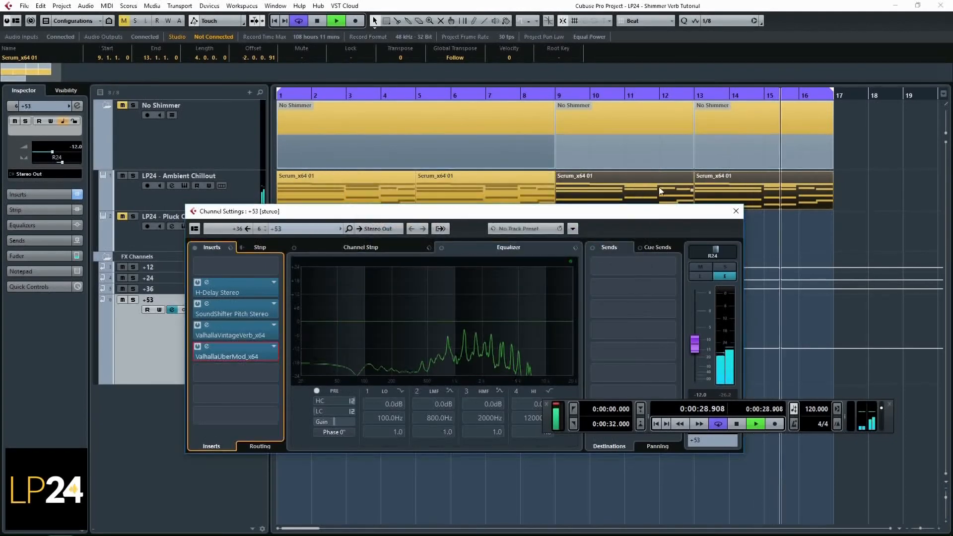
{"action": "left_click", "coordinate": [735, 211]}
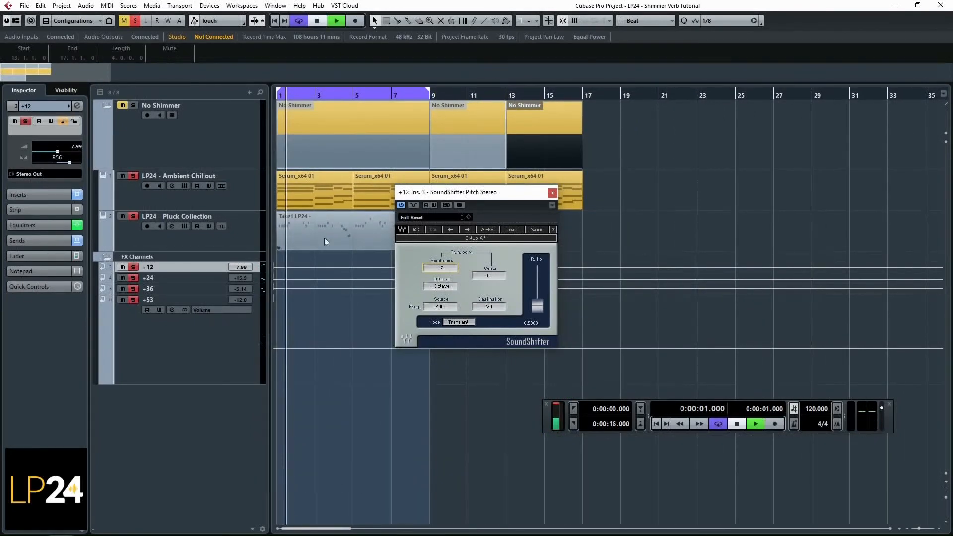
Step: During playback, set the volumes of +24 to -20.8, +36 to -10.4 and +53 to -5.14, and open +53's ValhallaVintageVerb
{"action": "left_click", "coordinate": [553, 192]}
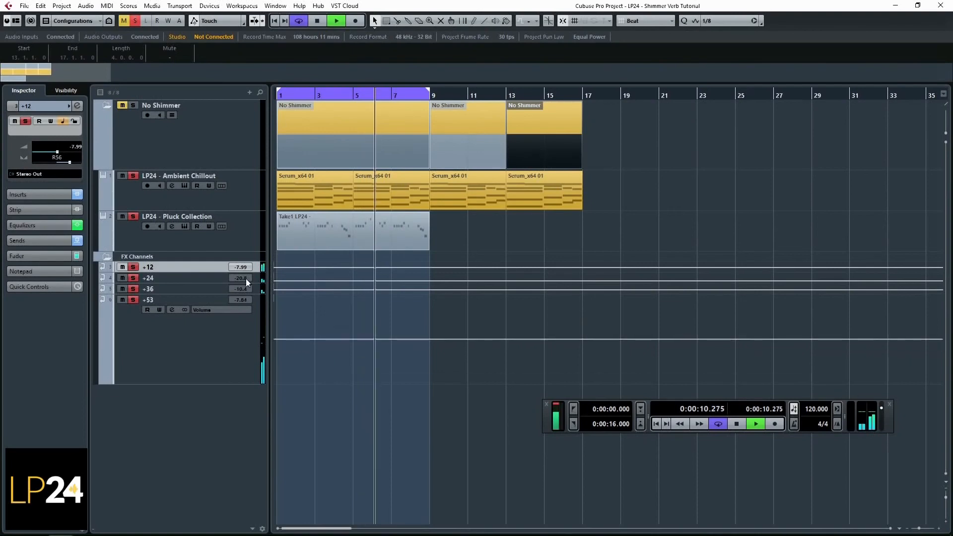
{"action": "left_click", "coordinate": [168, 339]}
{"action": "left_click", "coordinate": [172, 310]}
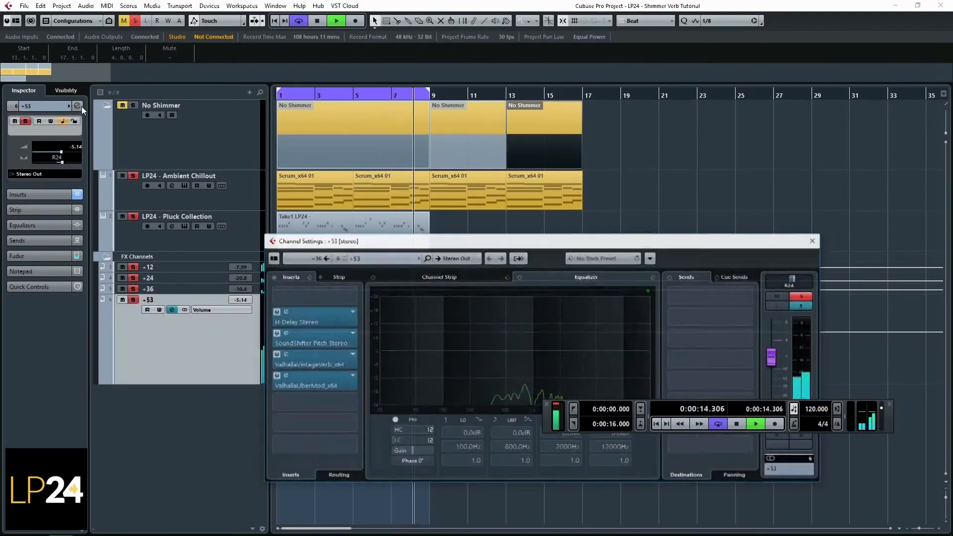
{"action": "left_click", "coordinate": [307, 365]}
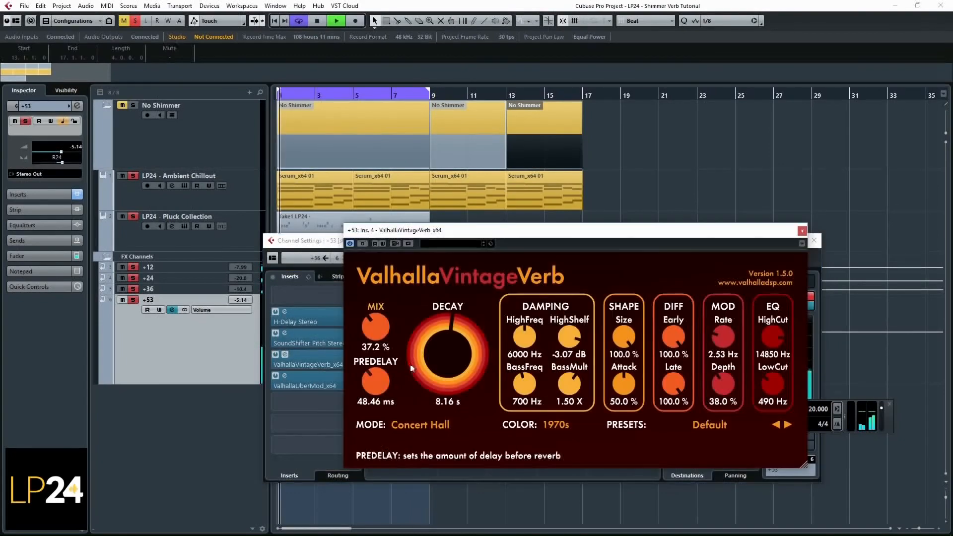
{"action": "left_click", "coordinate": [449, 222]}
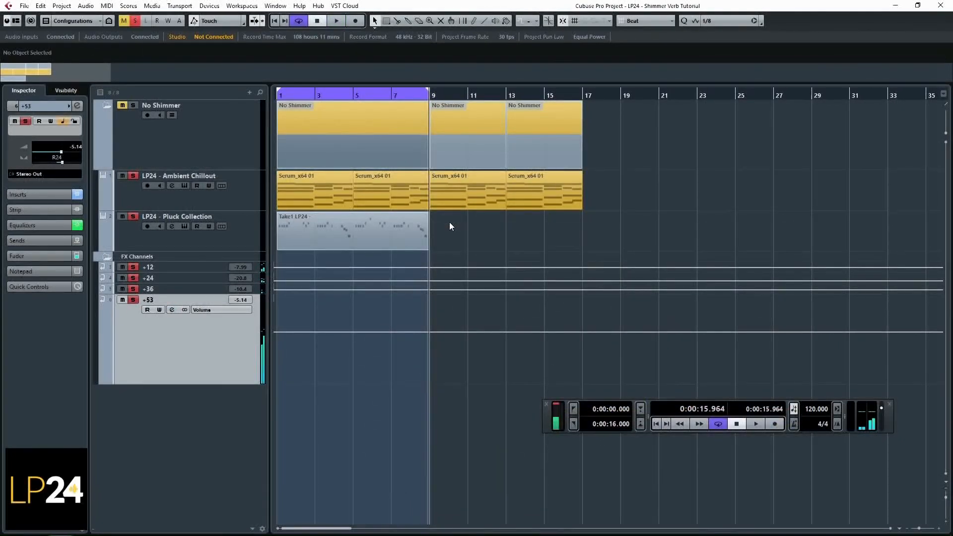